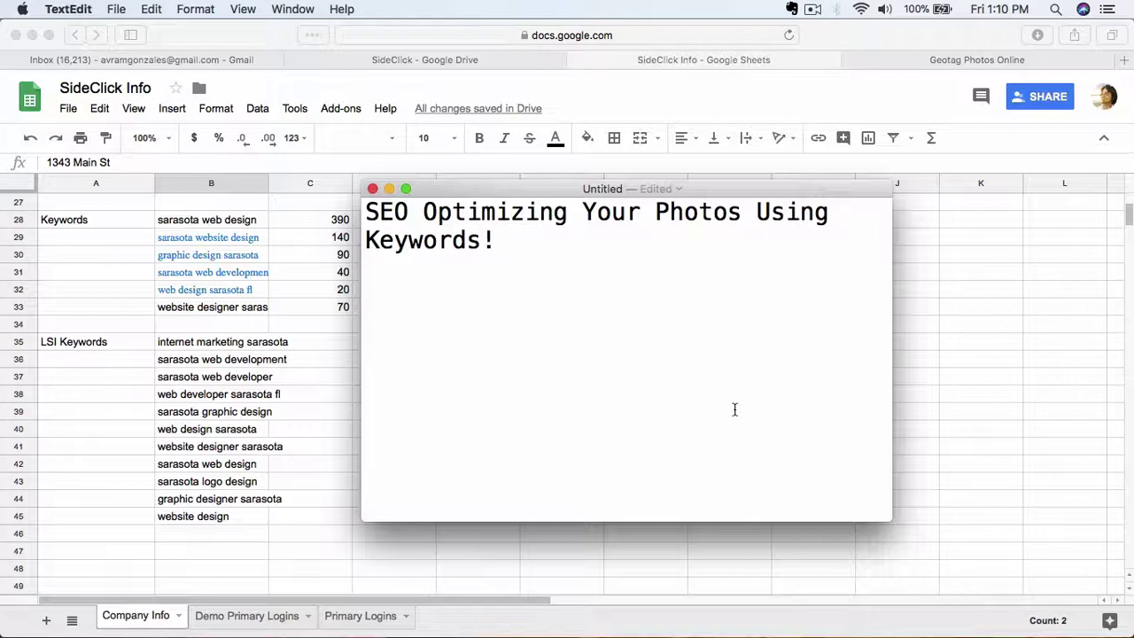
Scroll the naming notes and highlight the tips on not repeating keywords and using varied LSI keywords
scroll(768, 413, "down", 5)
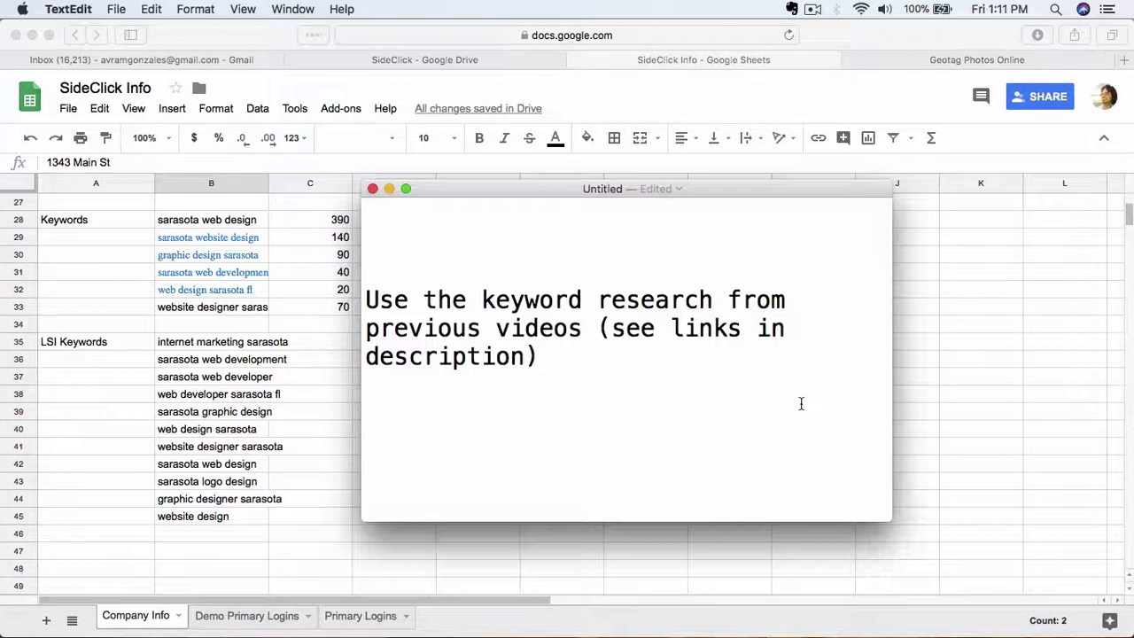
scroll(801, 404, "down", 10)
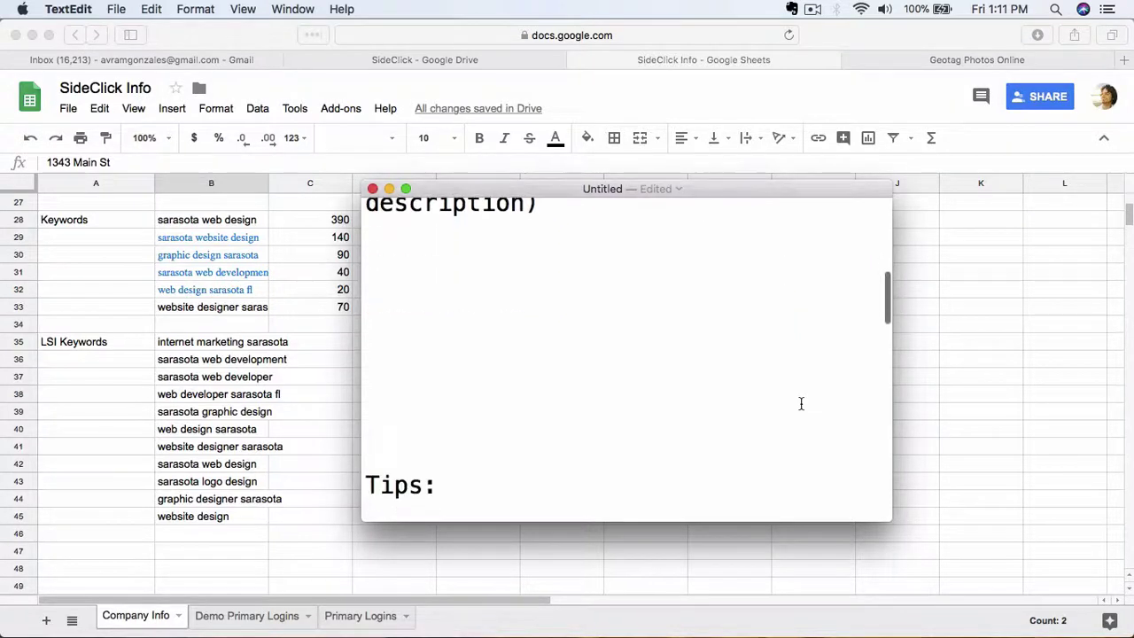
scroll(801, 404, "down", 3)
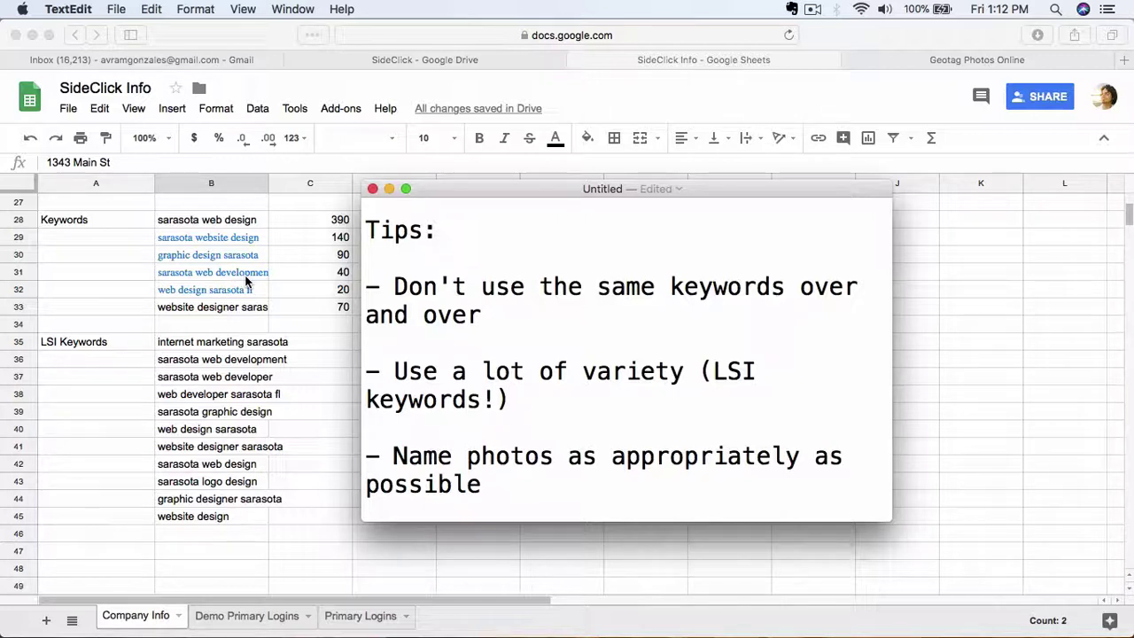
left_click_drag(483, 316, 387, 287)
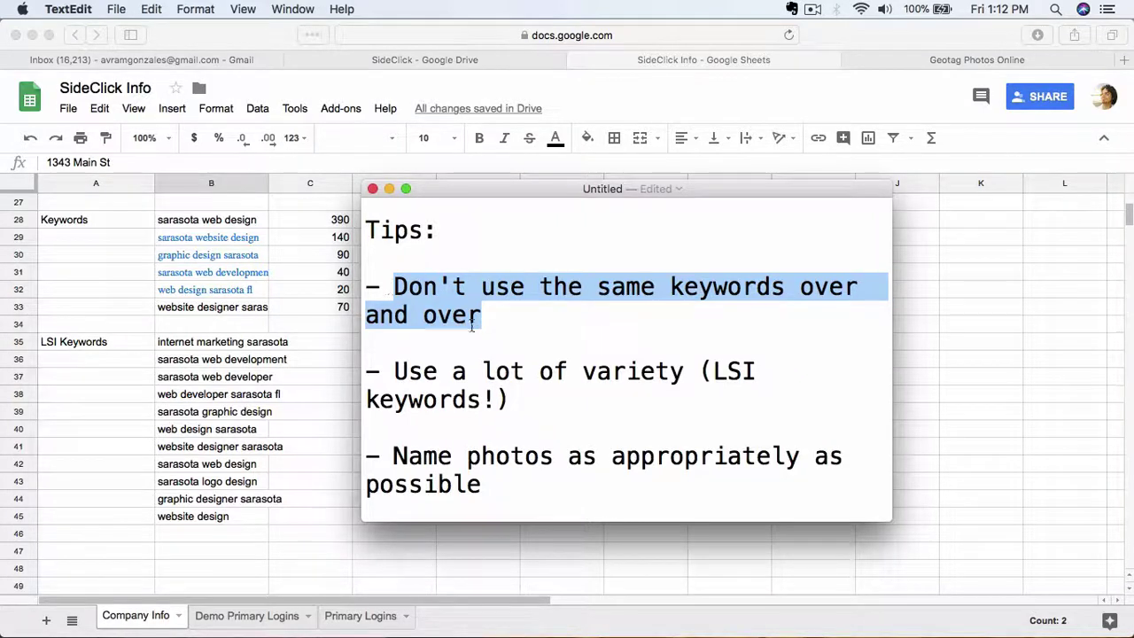
left_click_drag(511, 400, 365, 371)
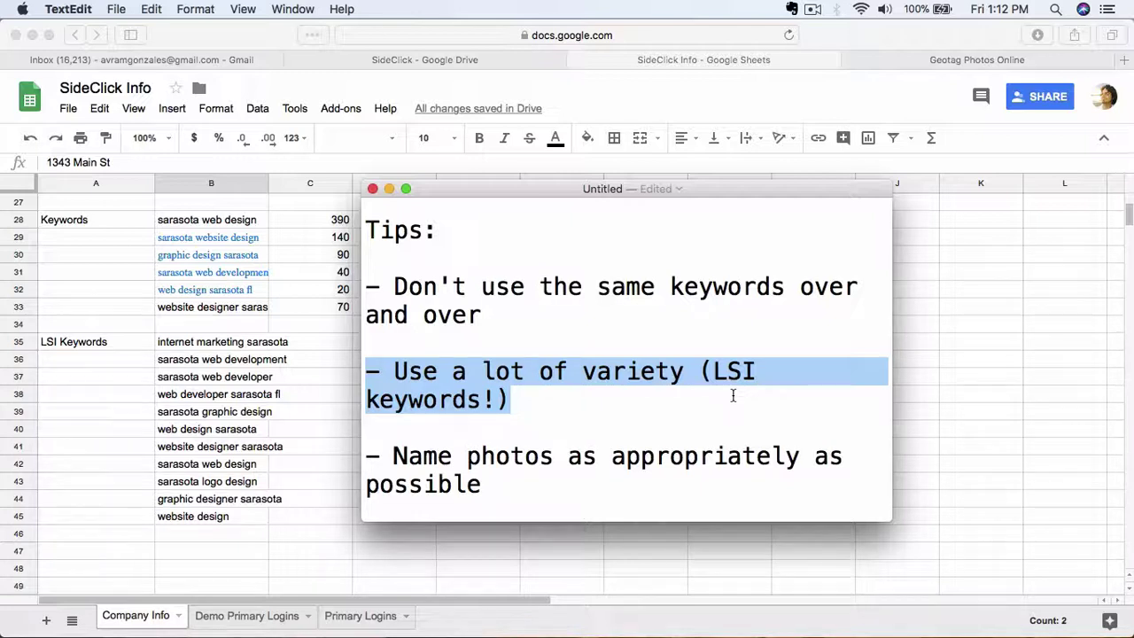
left_click(555, 394)
scroll(582, 396, "down", 2)
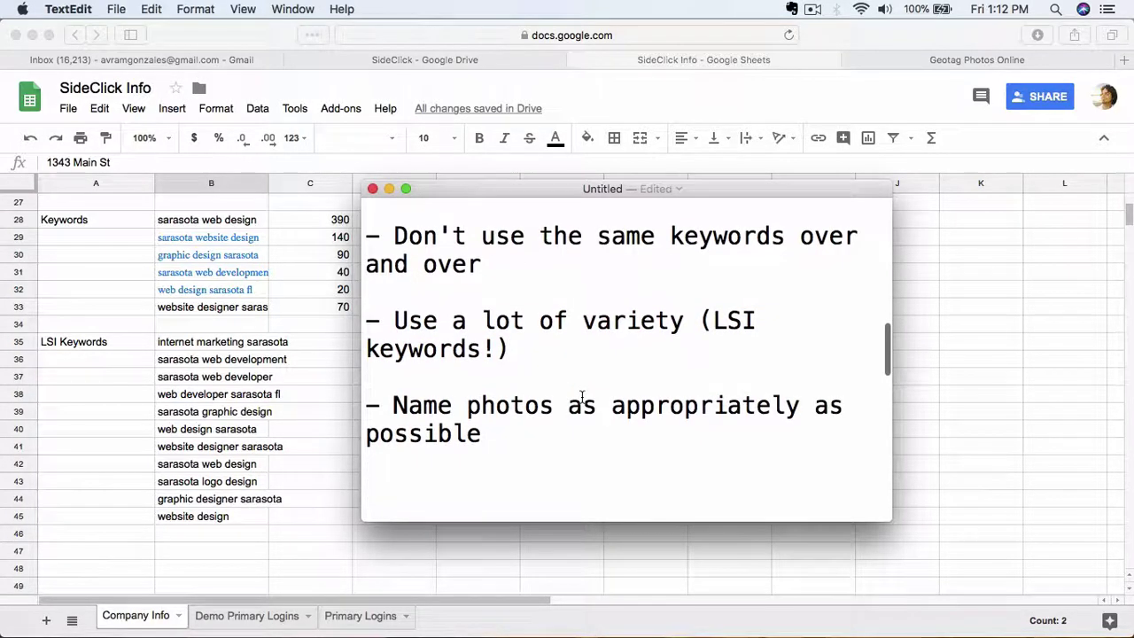
scroll(582, 396, "down", 1)
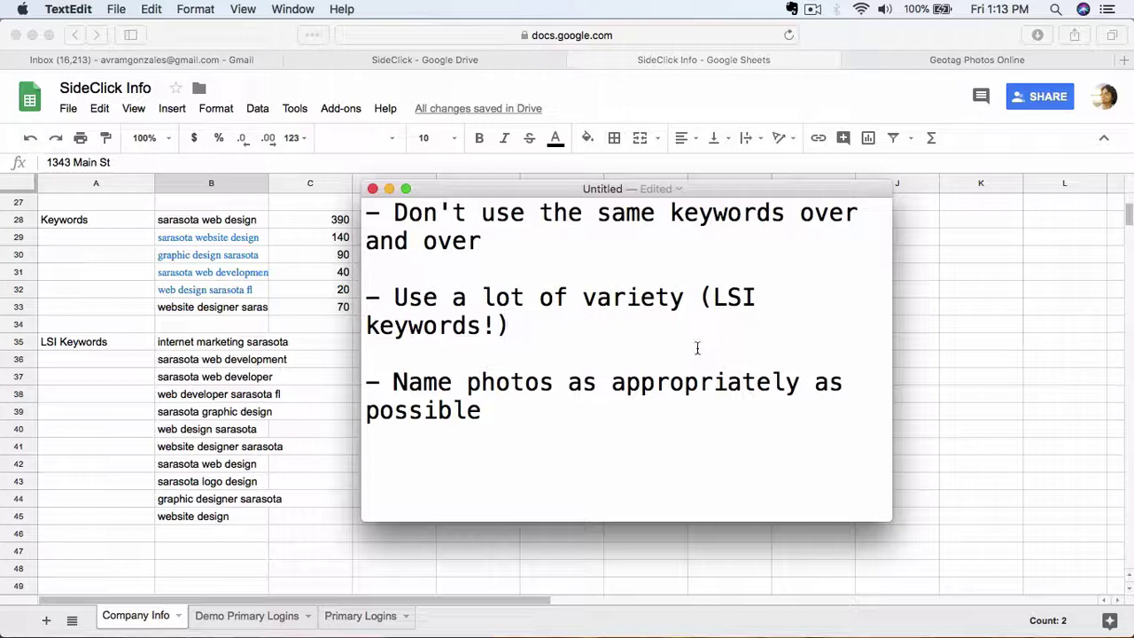
Highlight the 'How to properly name:' heading and hyphenated example, then minimise the TextEdit notes
scroll(697, 348, "down", 5)
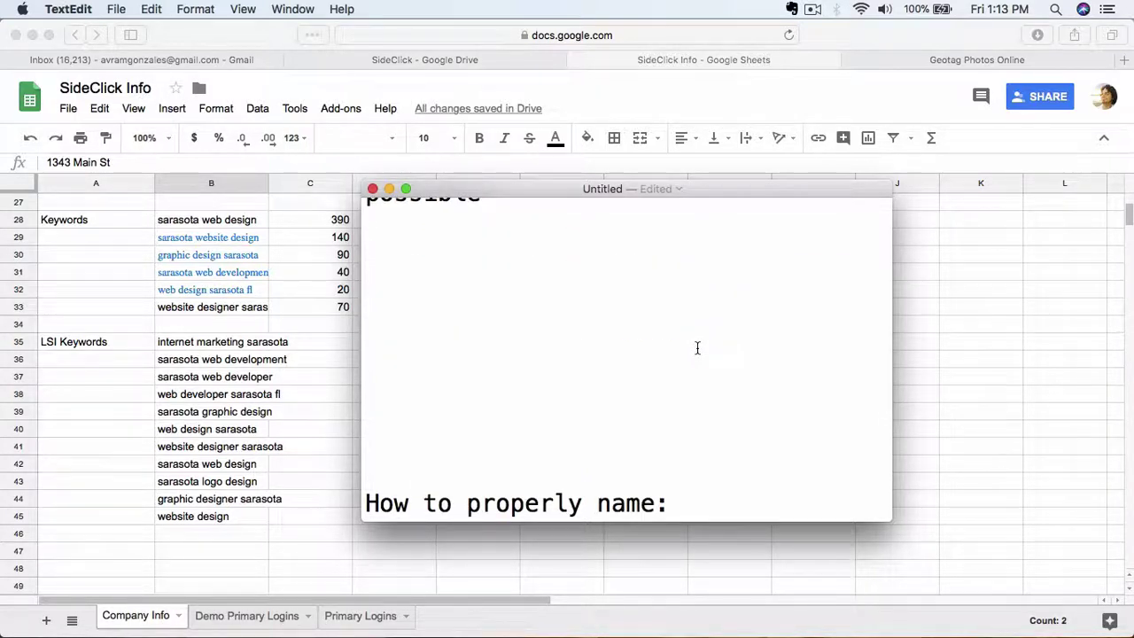
scroll(698, 348, "down", 6)
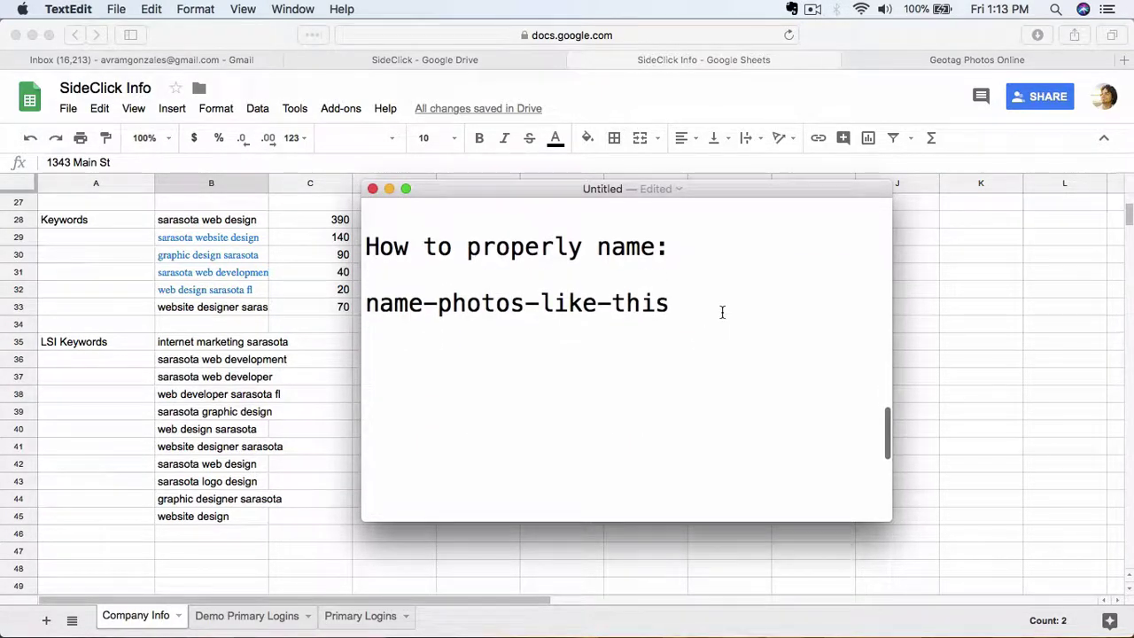
left_click_drag(670, 246, 340, 241)
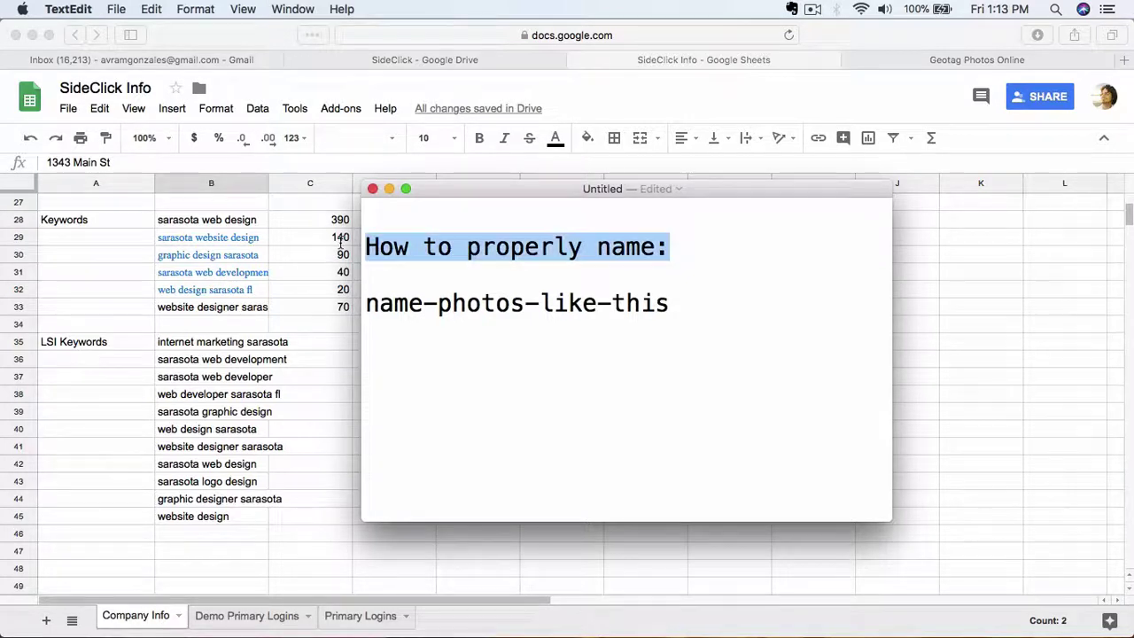
left_click_drag(690, 306, 363, 308)
double_click(426, 303)
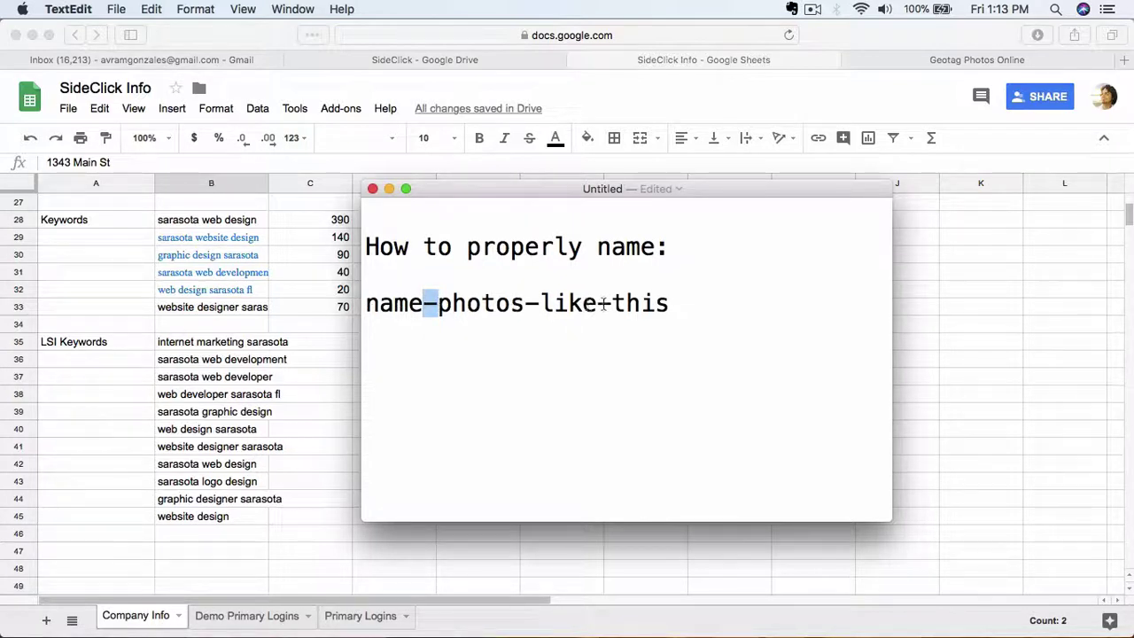
left_click(692, 304)
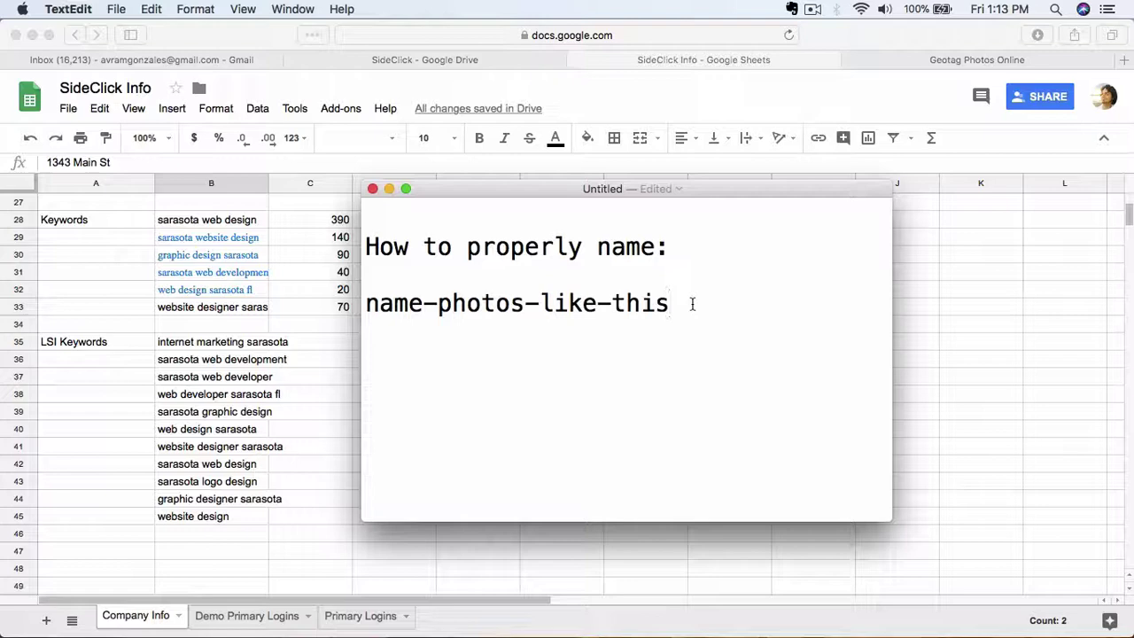
left_click(388, 189)
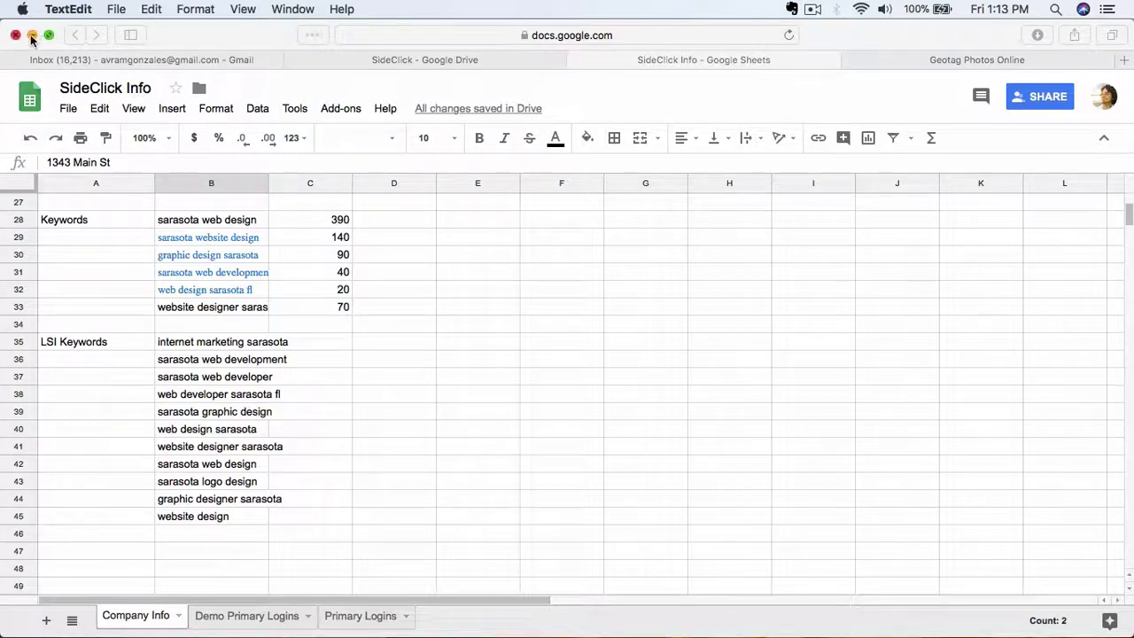
In the Interior folder, rename IMG_0030.jpg to 'sarasota web design.jpg'
left_click(31, 35)
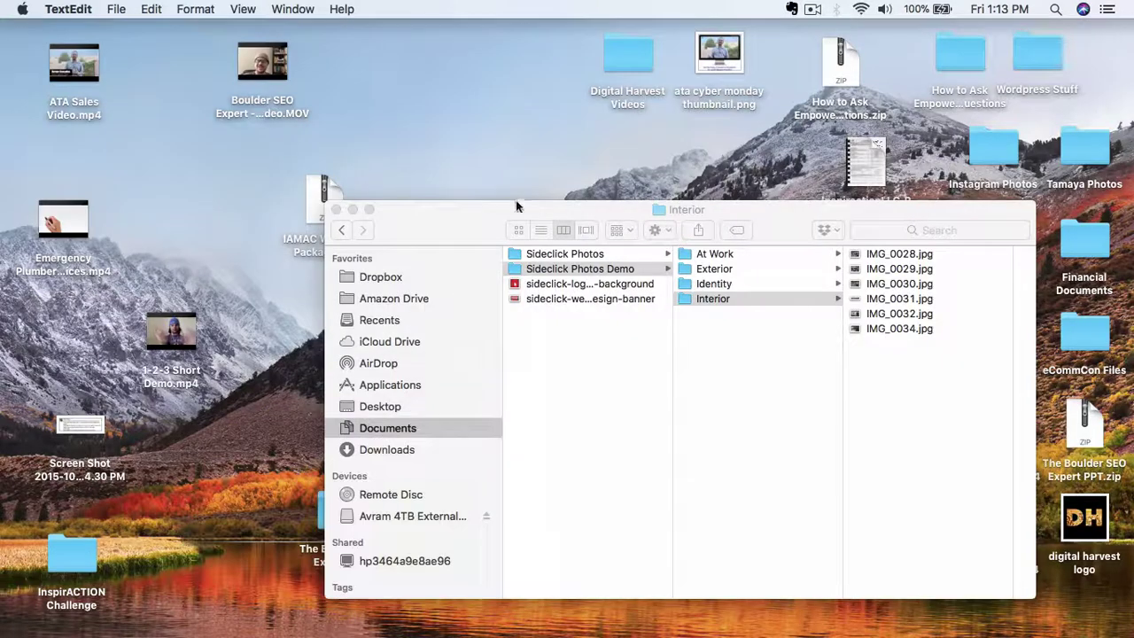
left_click_drag(493, 207, 321, 145)
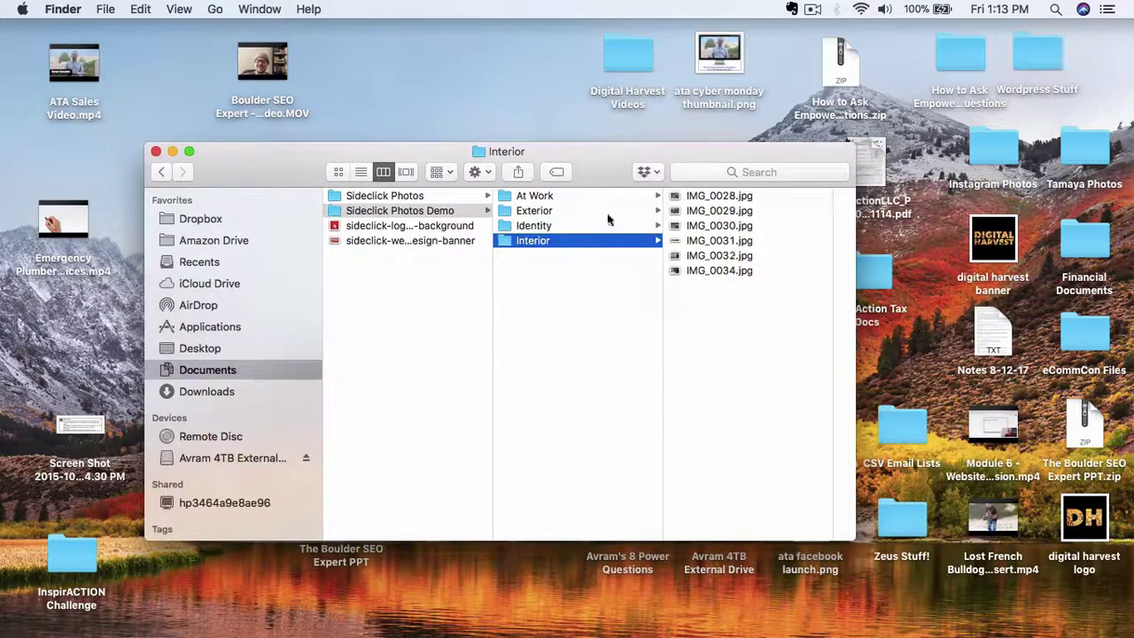
left_click(741, 211)
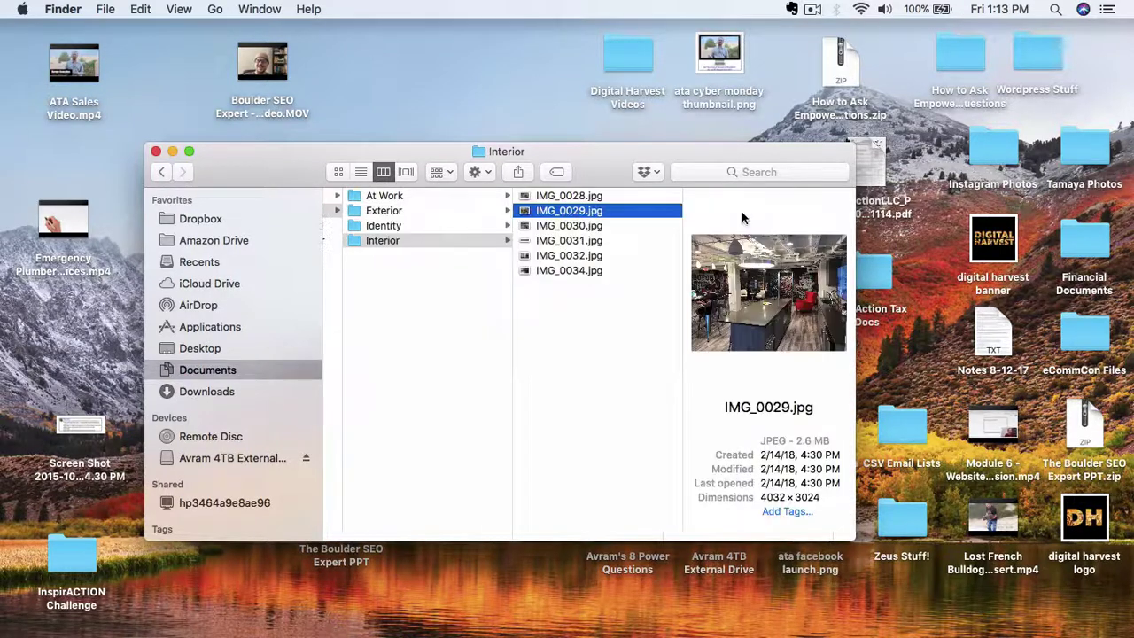
key("Down")
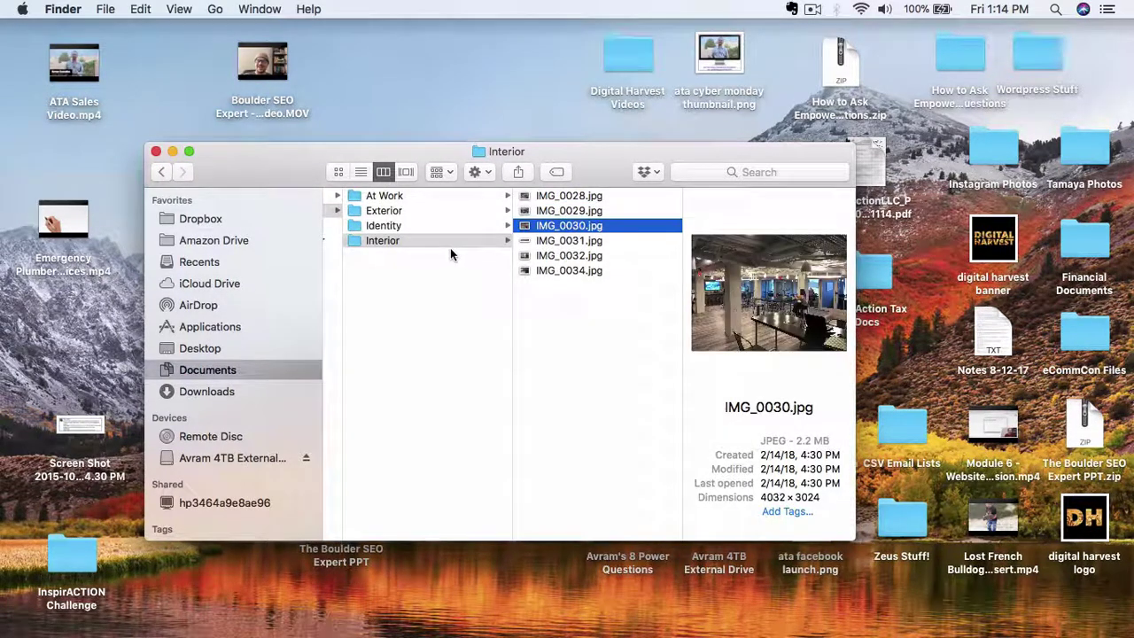
key("Up")
key("Down")
left_click(576, 228)
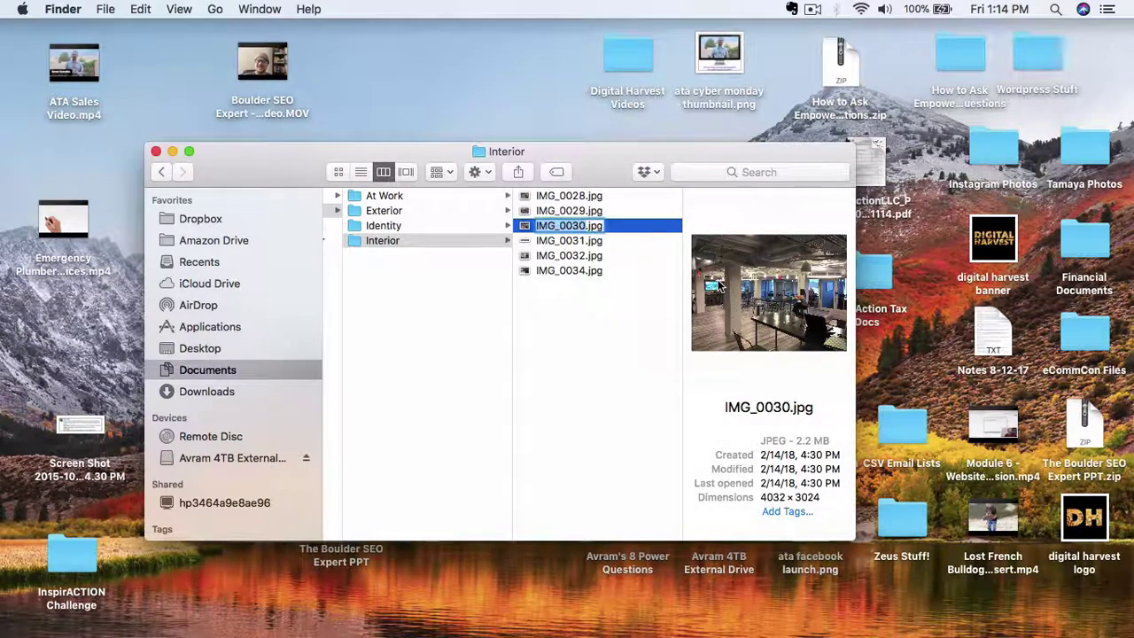
type("sarasot")
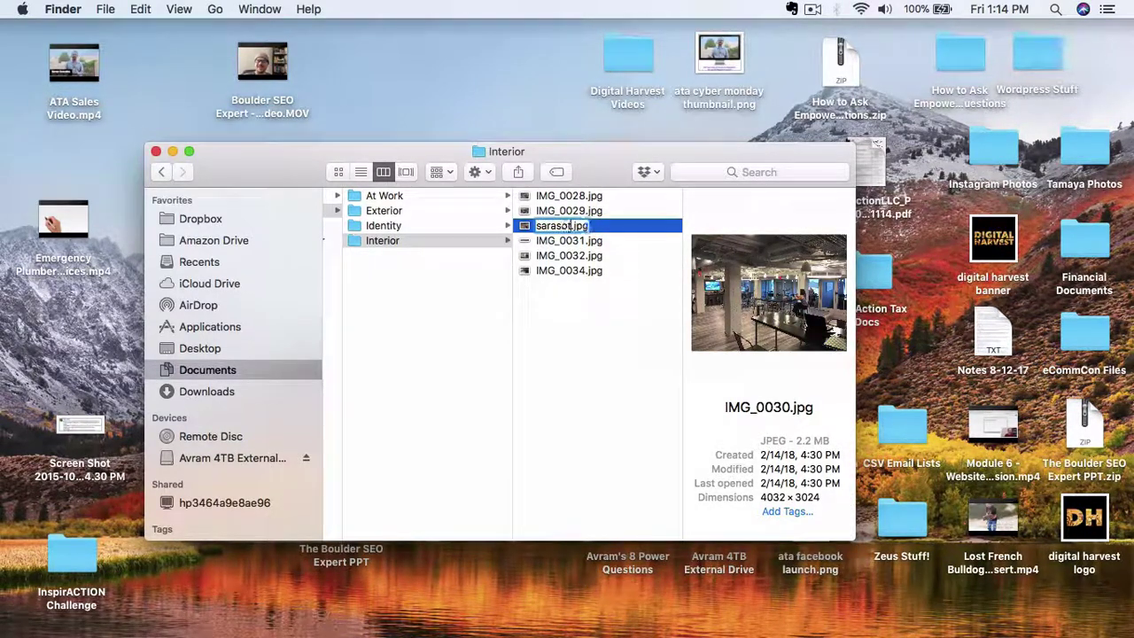
type("a web design")
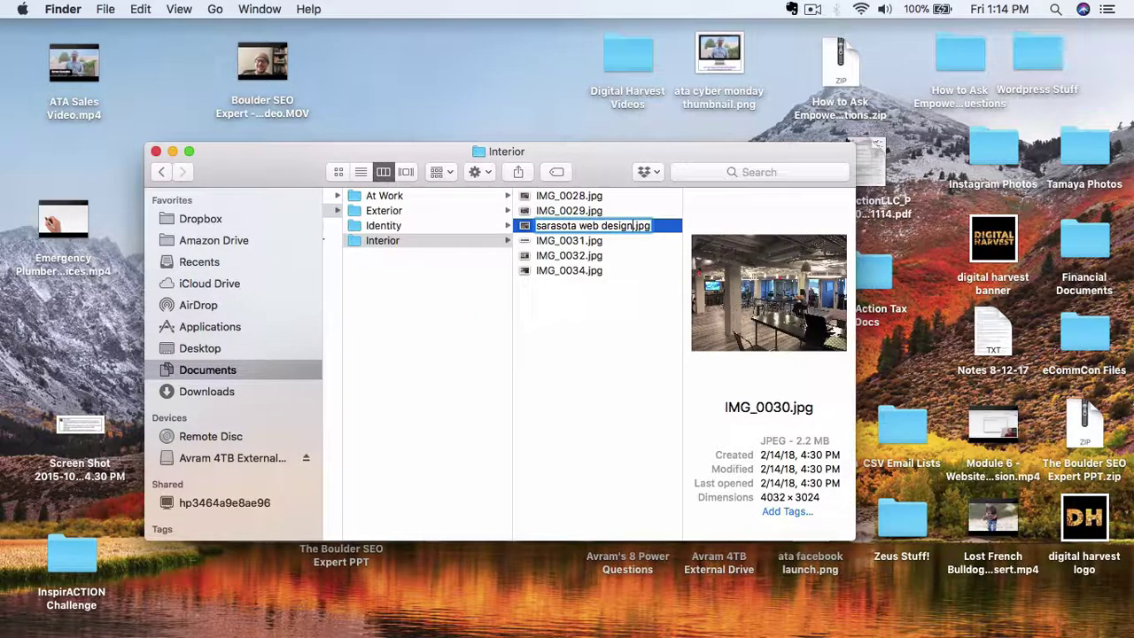
key("Return")
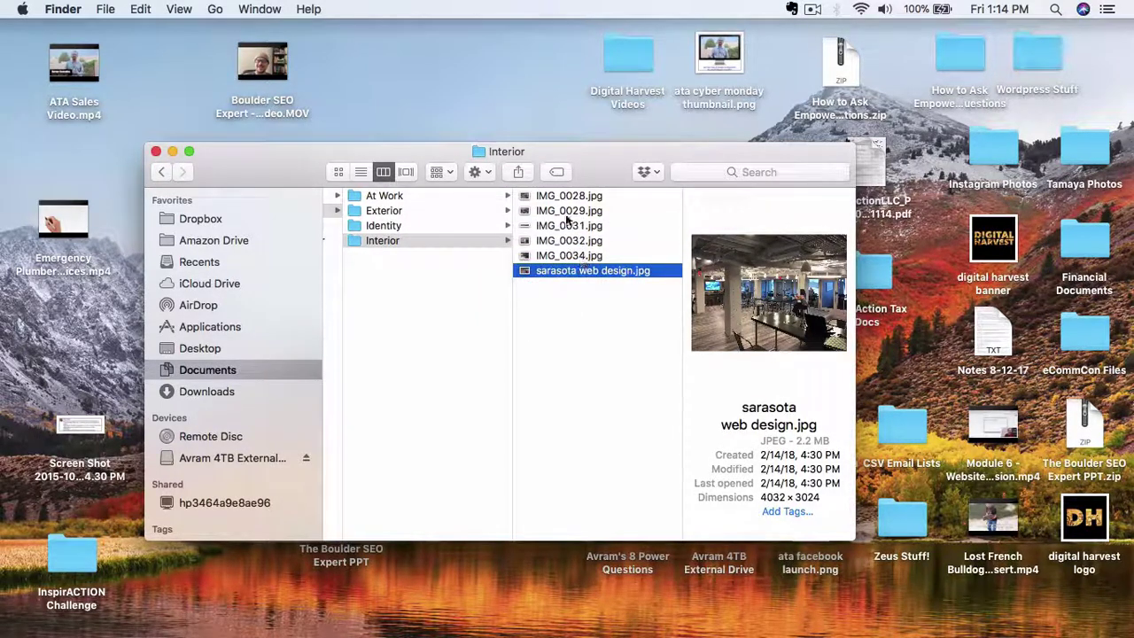
Rename IMG_0029.jpg to 'website-design-company-in sarasota.jpg'
left_click(563, 213)
key("Down")
key("Down")
key("Down")
key("Down")
left_click(563, 212)
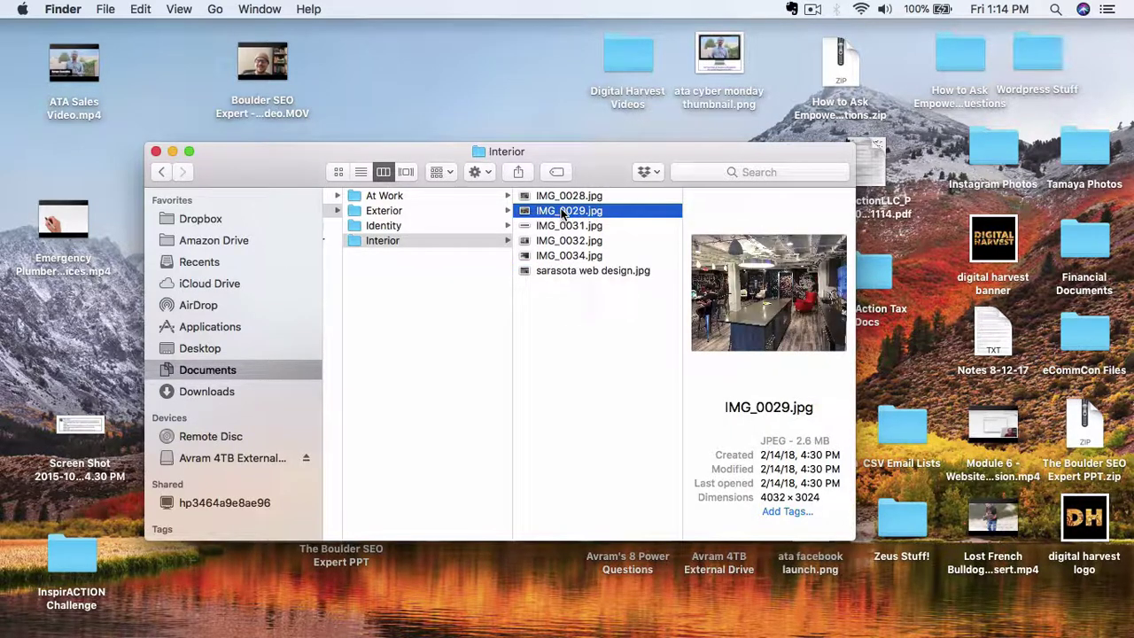
key("Return")
type("web-design-")
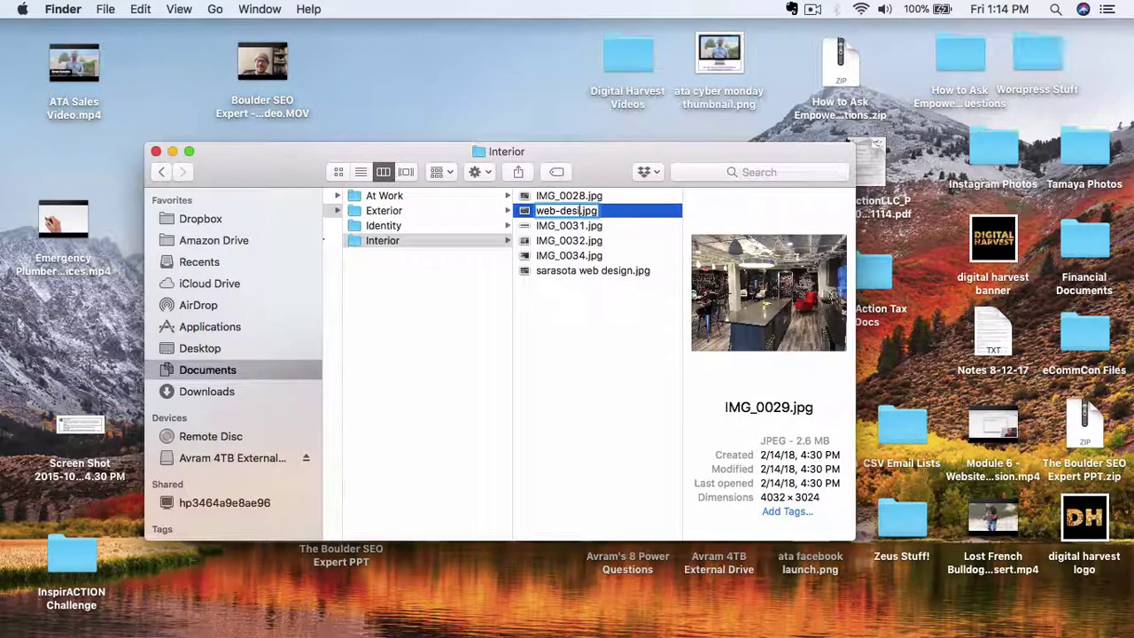
type("company-in")
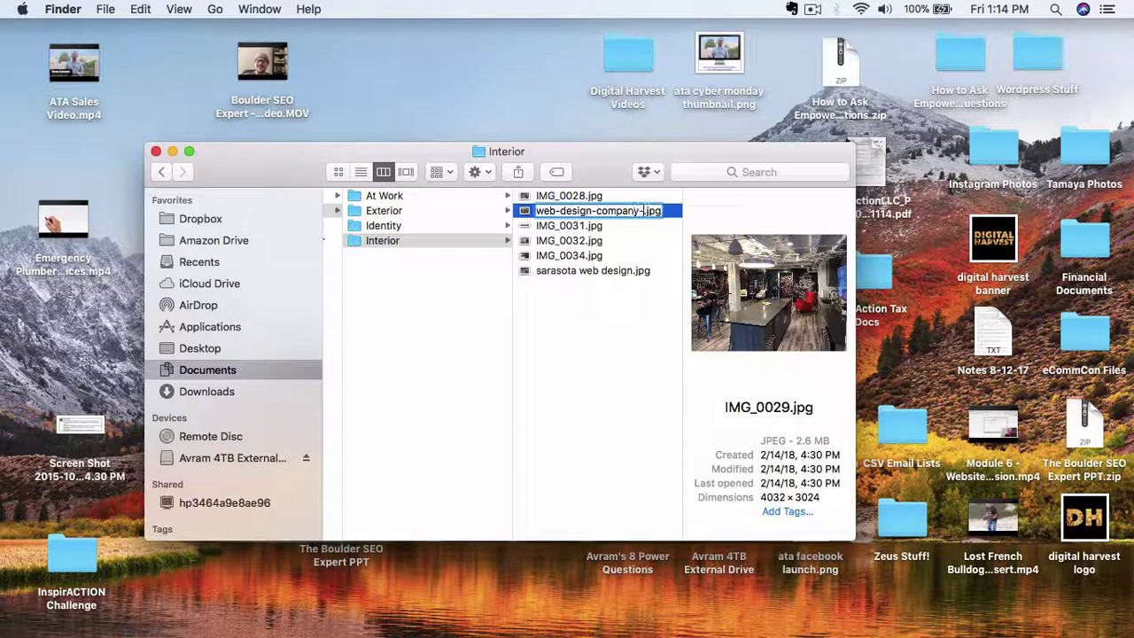
type(" sara")
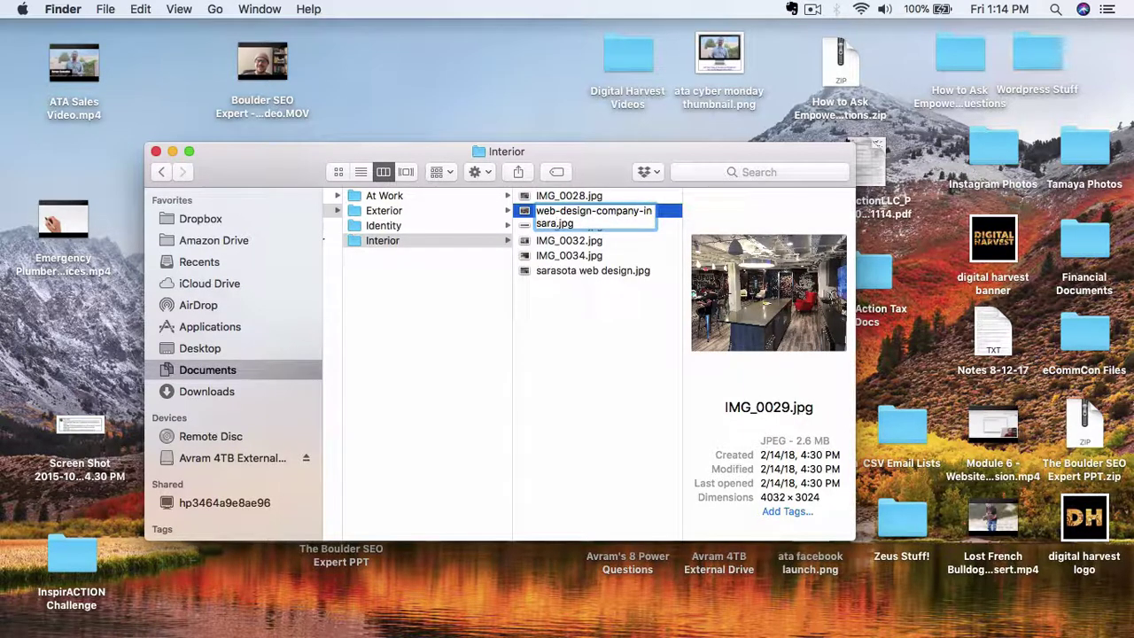
type("sota")
left_click(553, 211)
type("site")
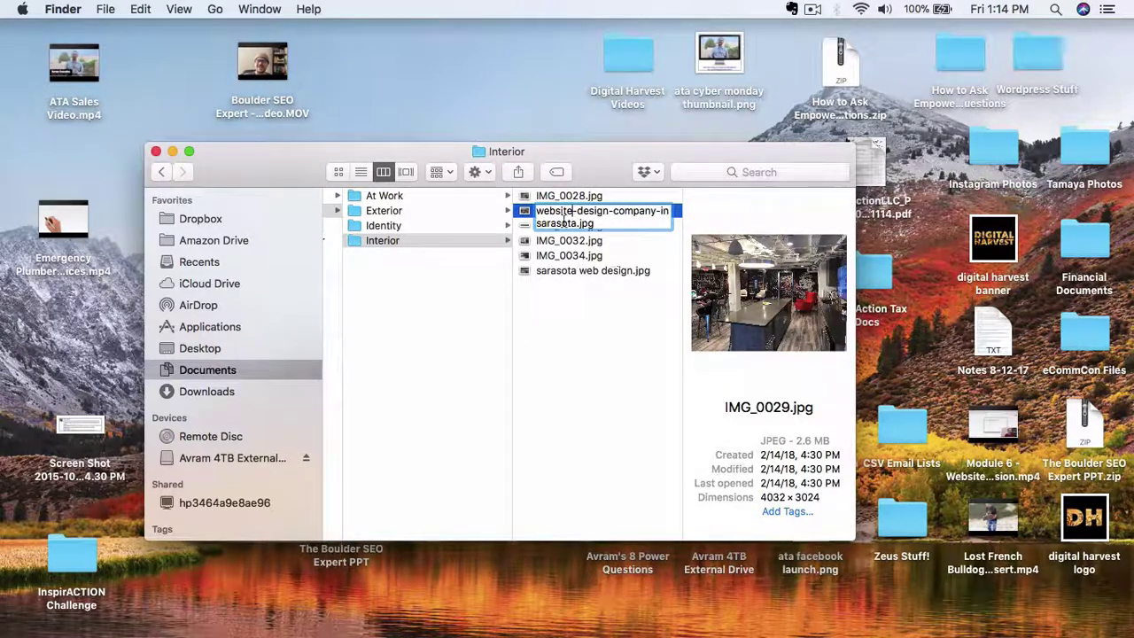
key("Return")
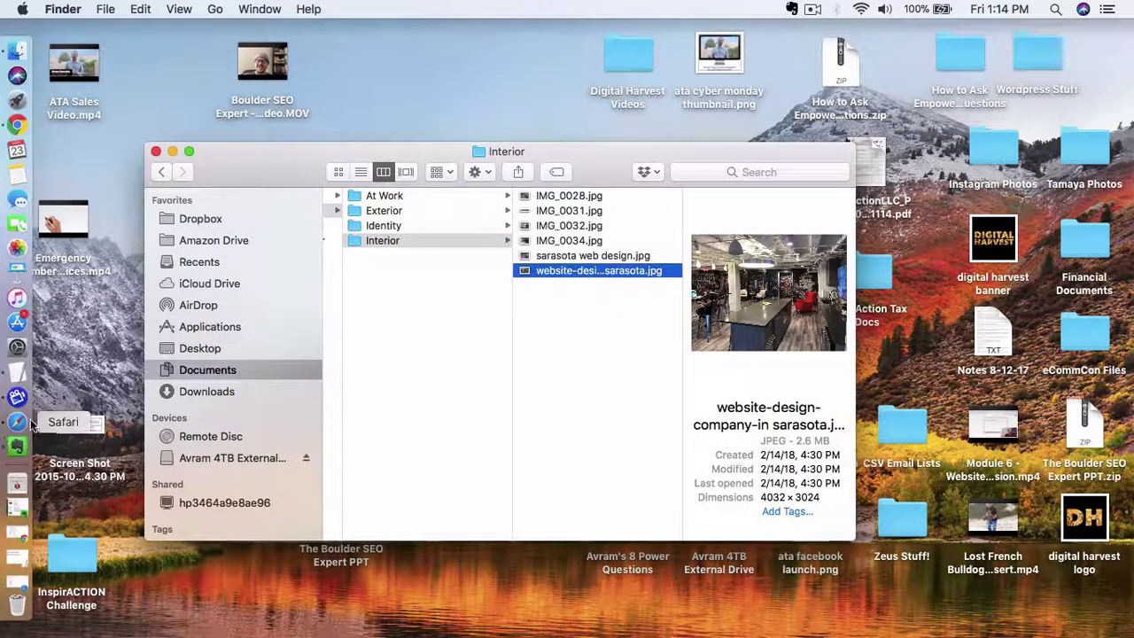
left_click(19, 425)
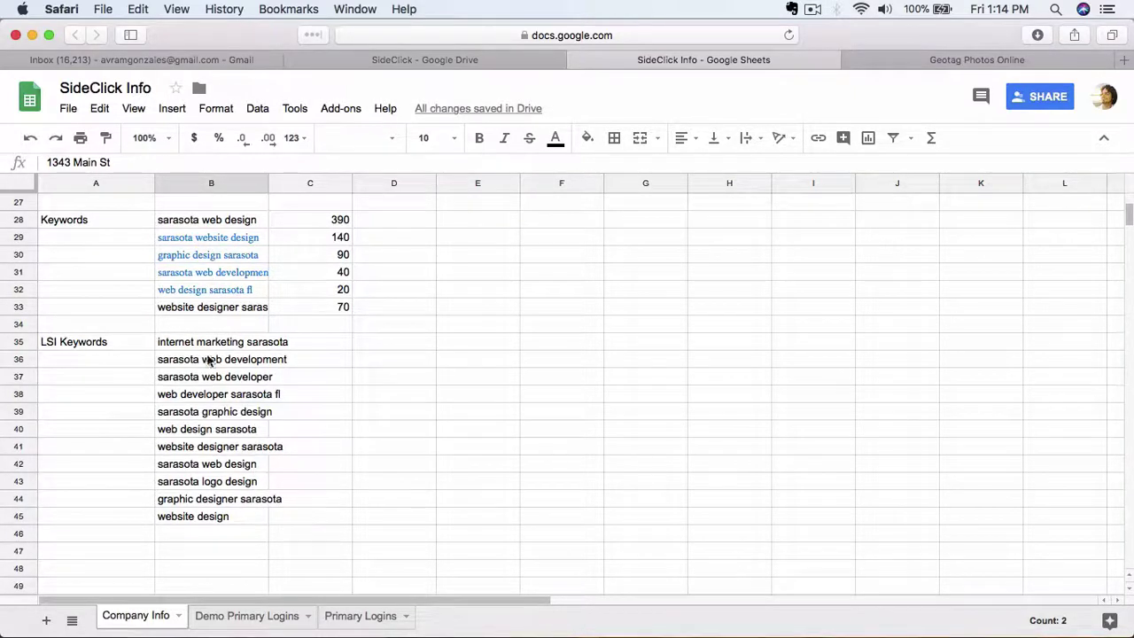
View the six keywords with search volumes and eleven LSI keywords on the SideClick Info sheet
mouse_move(18, 309)
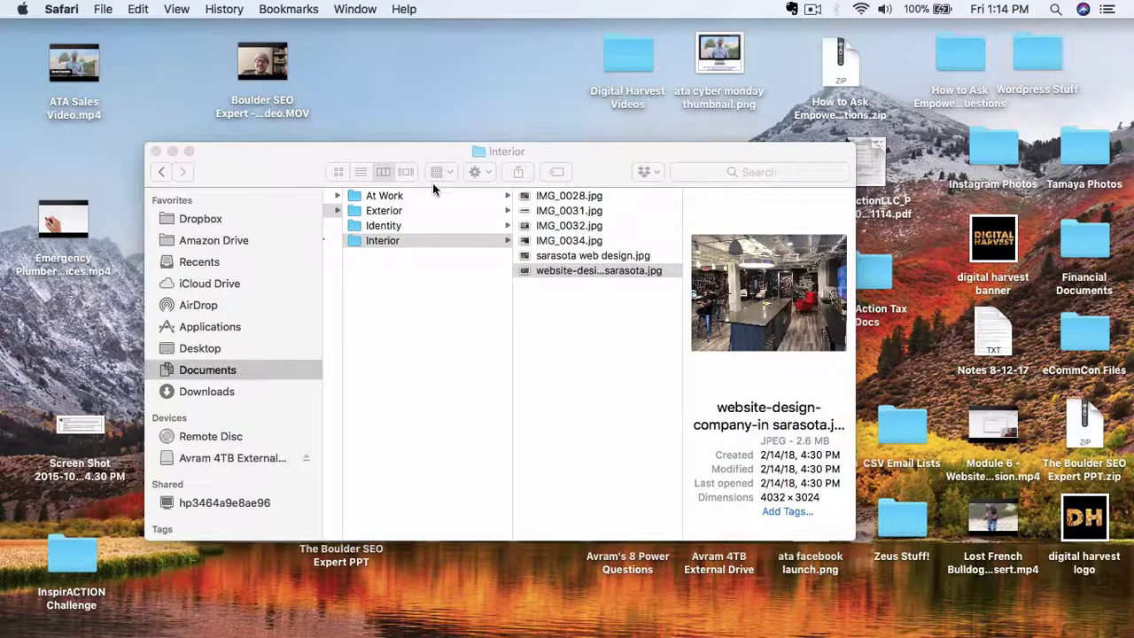
Rename the Identity headshot to 'sarasota-website-designer-' followed by the person's hyphenated name
left_click(432, 188)
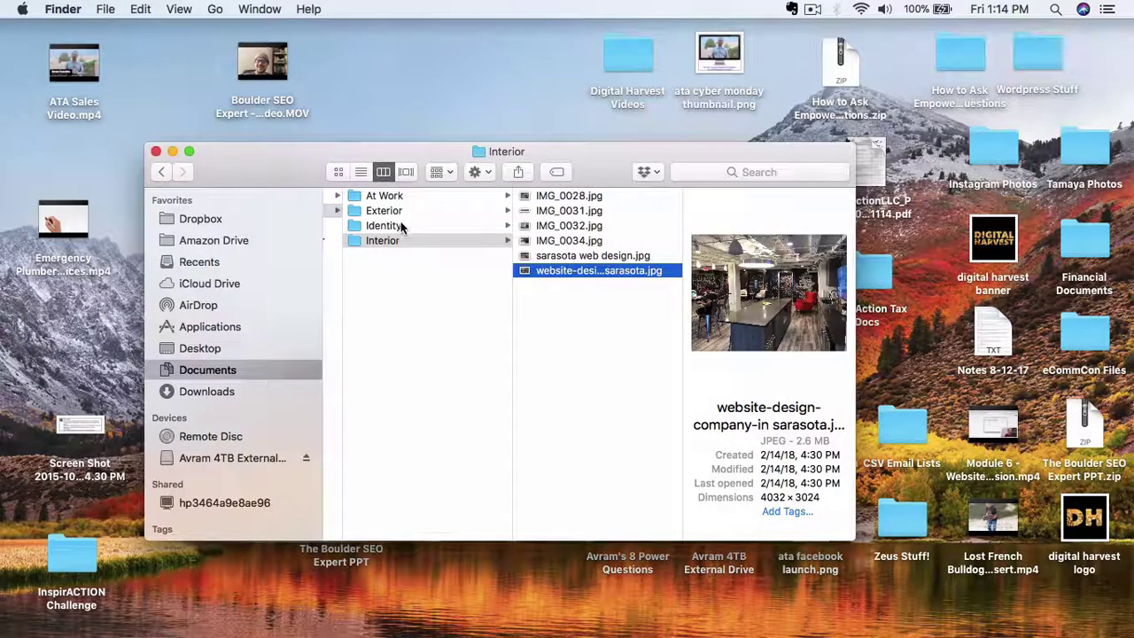
left_click(397, 225)
left_click(585, 196)
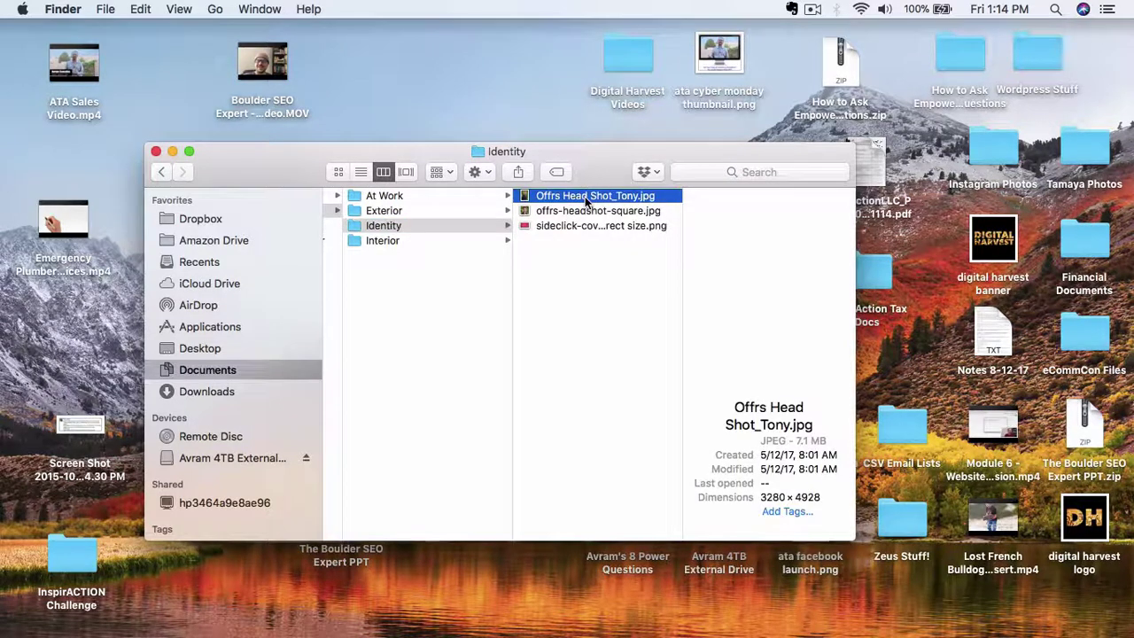
left_click(571, 196)
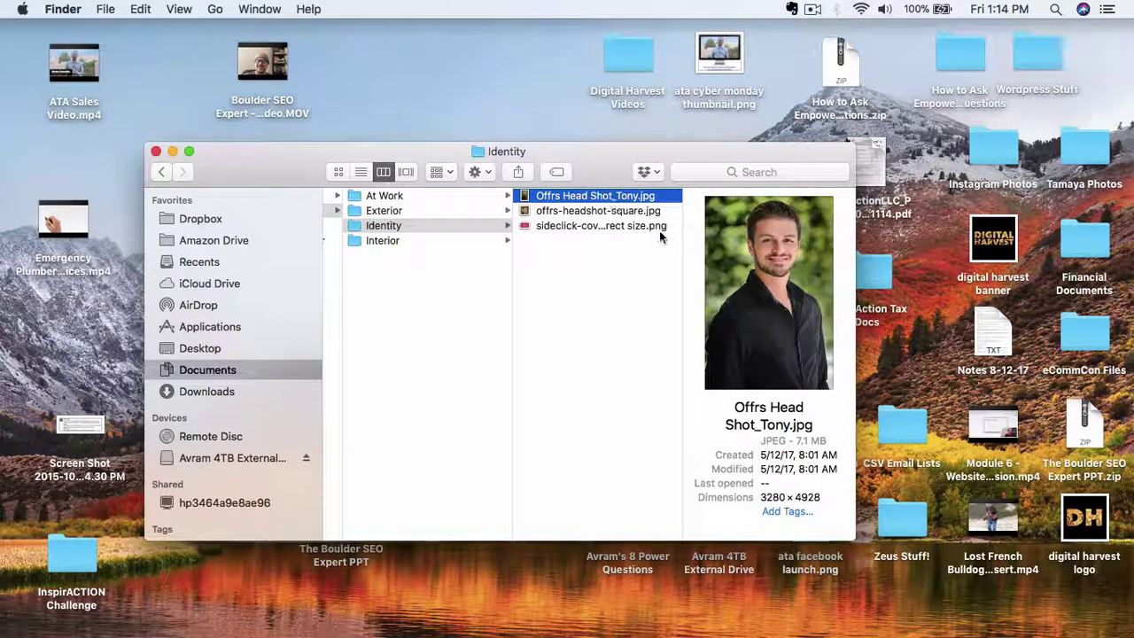
type("sarasota")
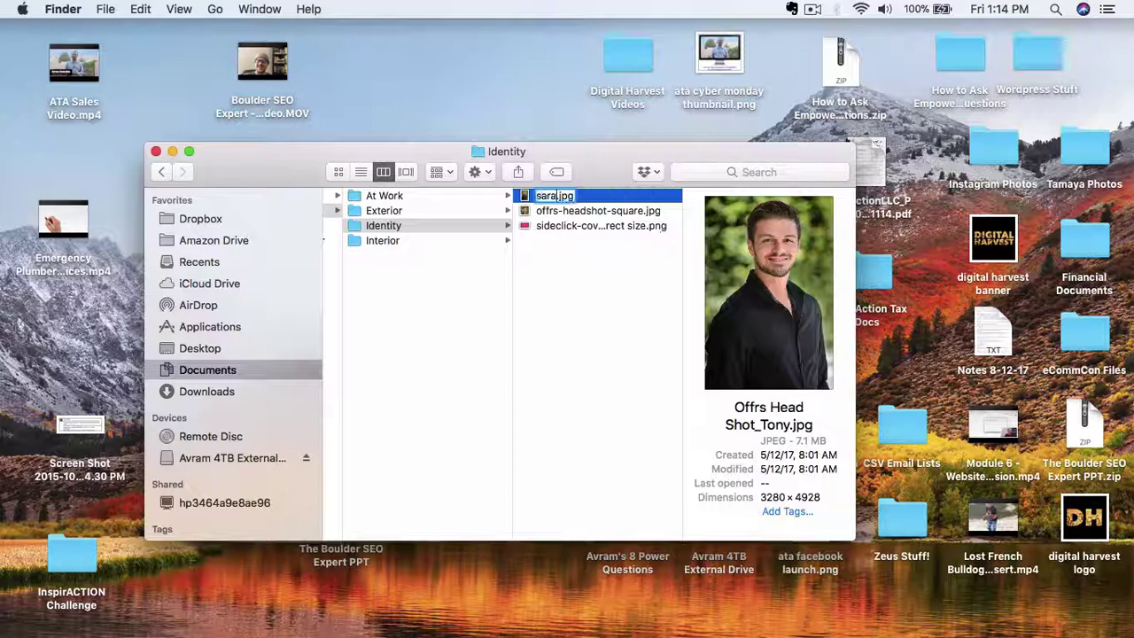
type("-we")
key("BackSpace")
key("BackSpace")
key("BackSpace")
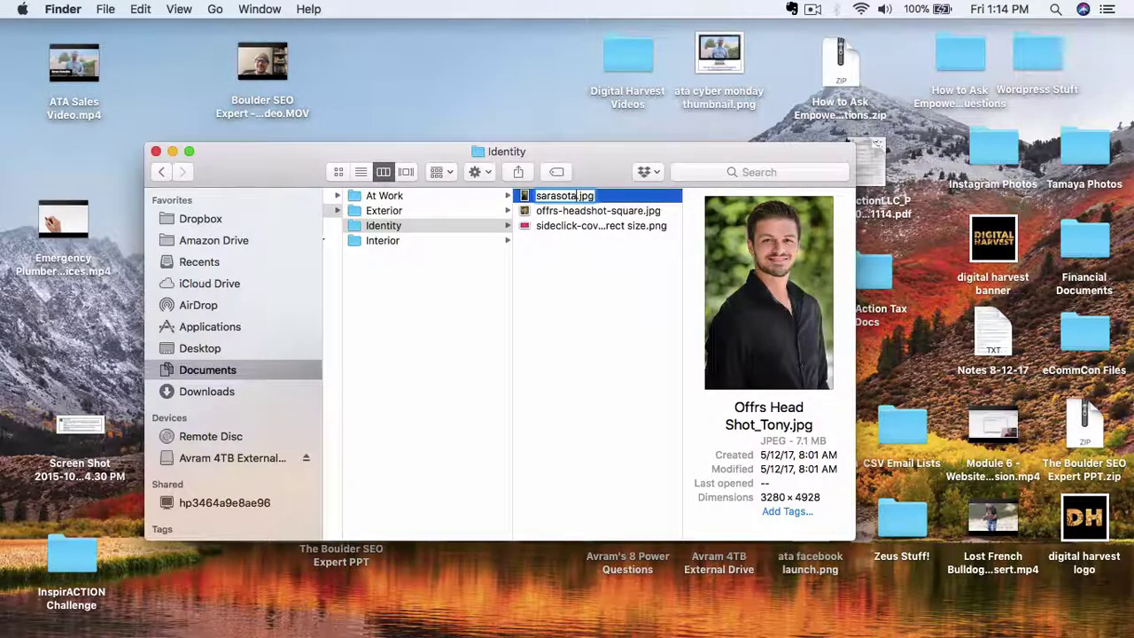
type("-we")
type("bsite-designer")
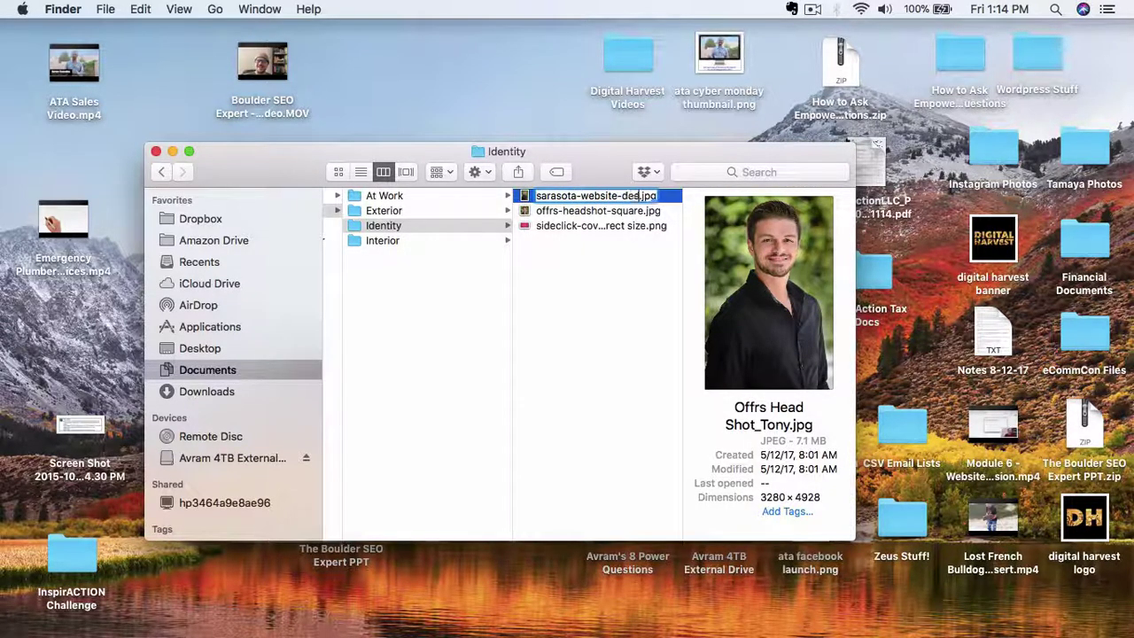
type("-tony-marchuk")
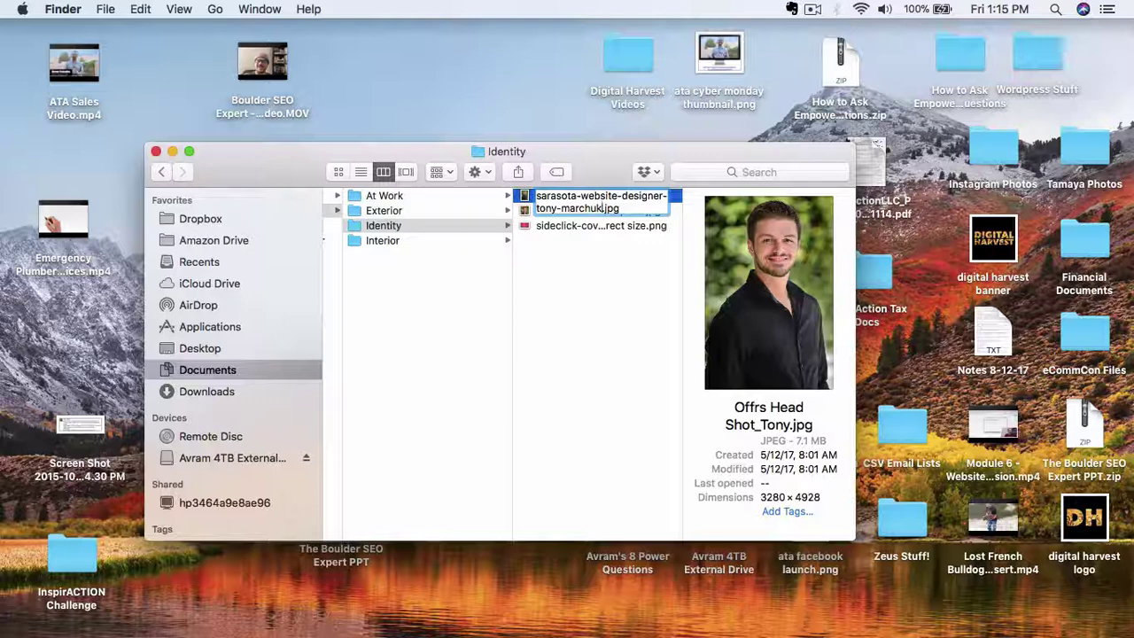
key("Return")
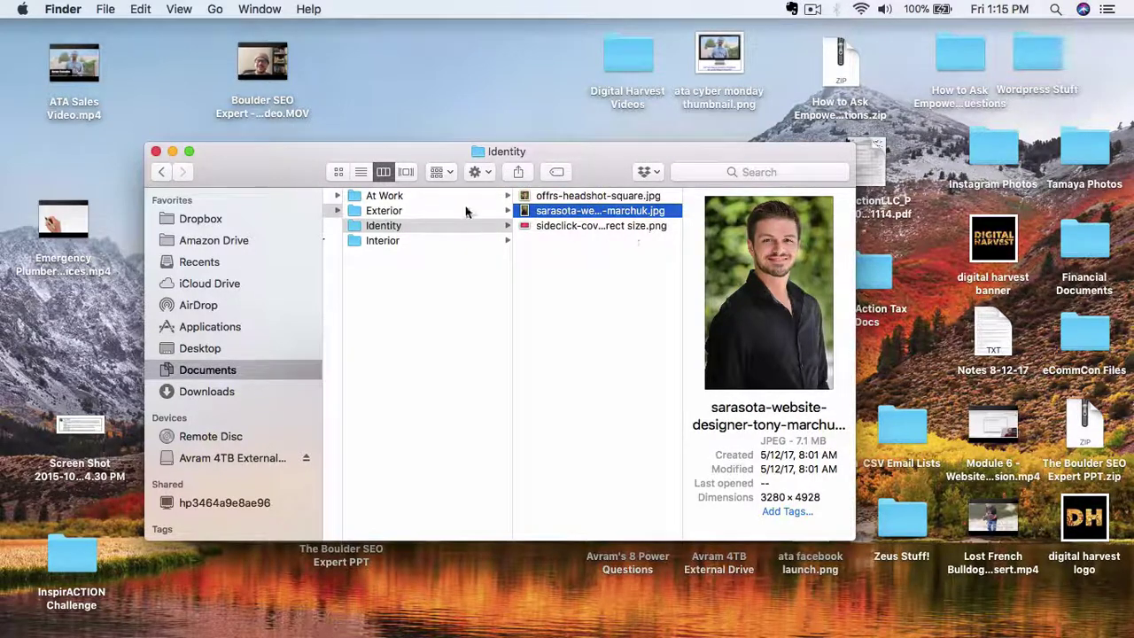
left_click(456, 209)
Select the Berlin Law Firm screenshot in At Work and check the keyword sheet
key("Up")
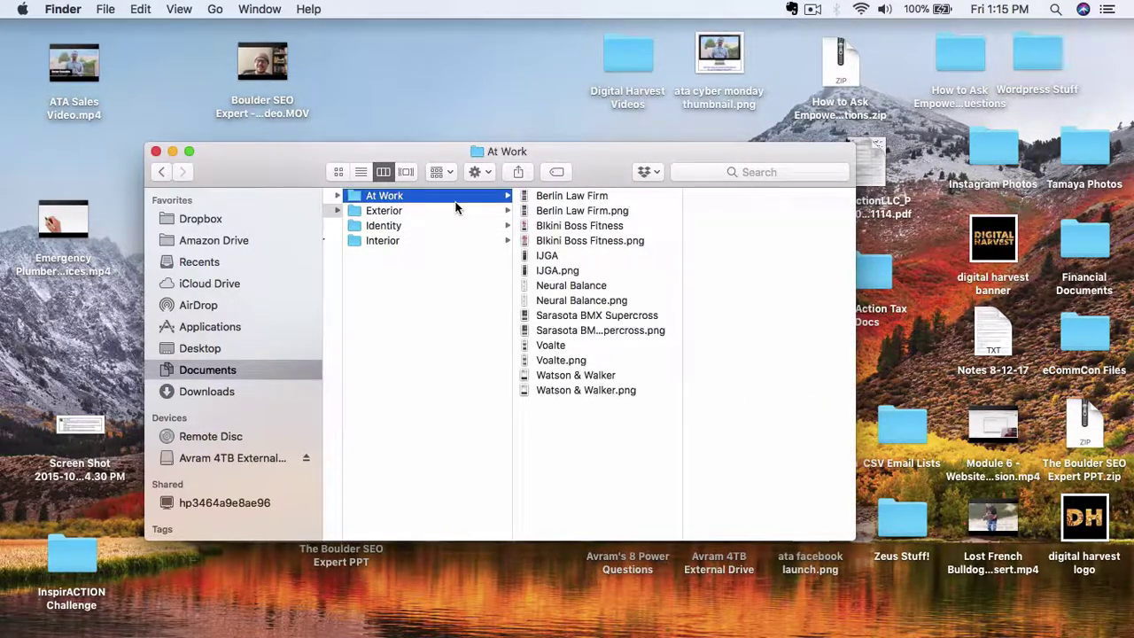
key("Right")
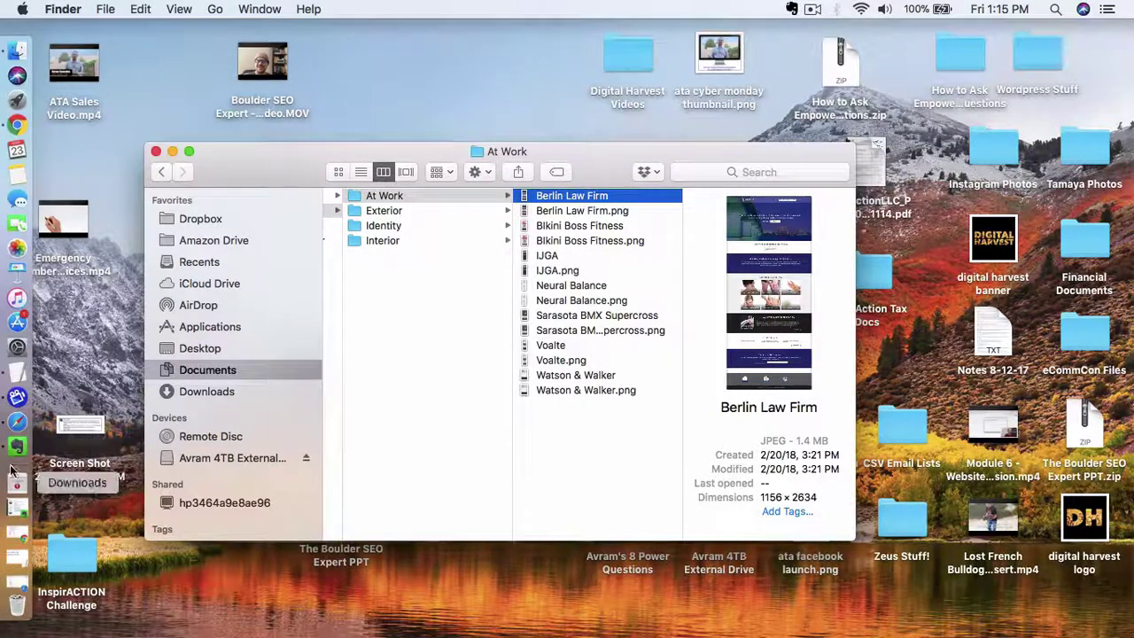
left_click(17, 428)
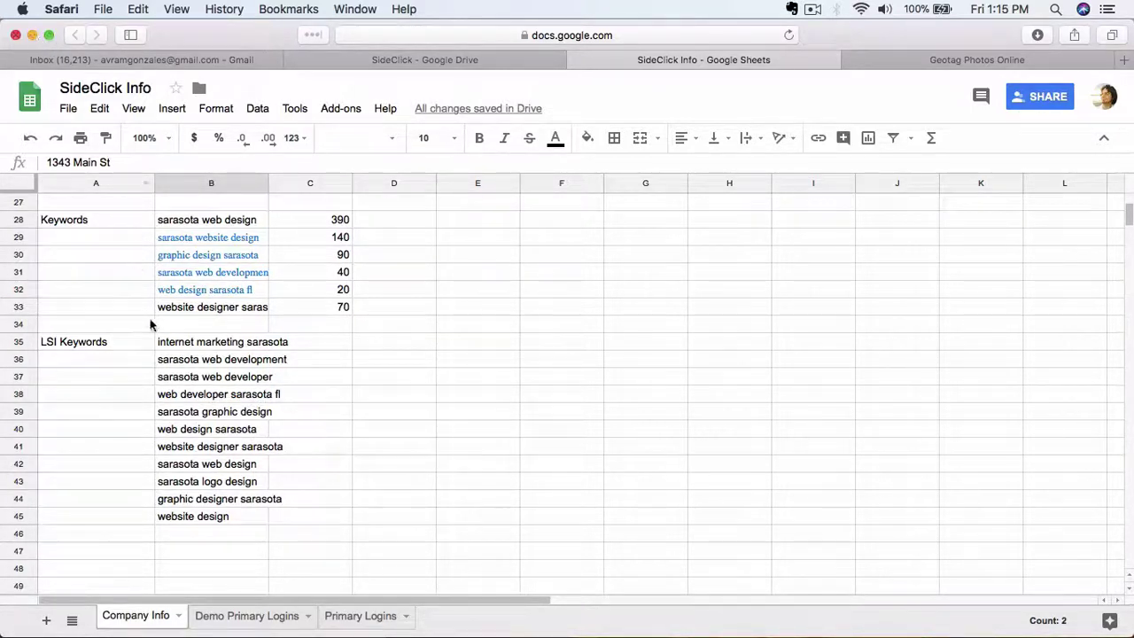
left_click(32, 35)
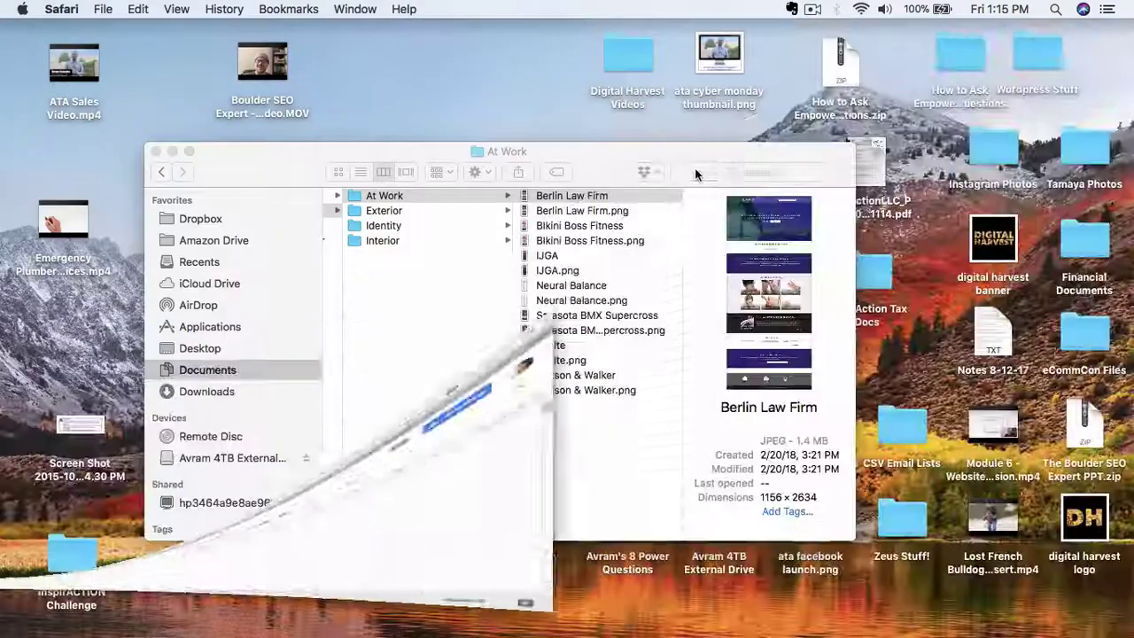
Rename the screenshot to 'web-developer-sarasota-fl-Berlin-Law-Firm-website'
left_click(576, 196)
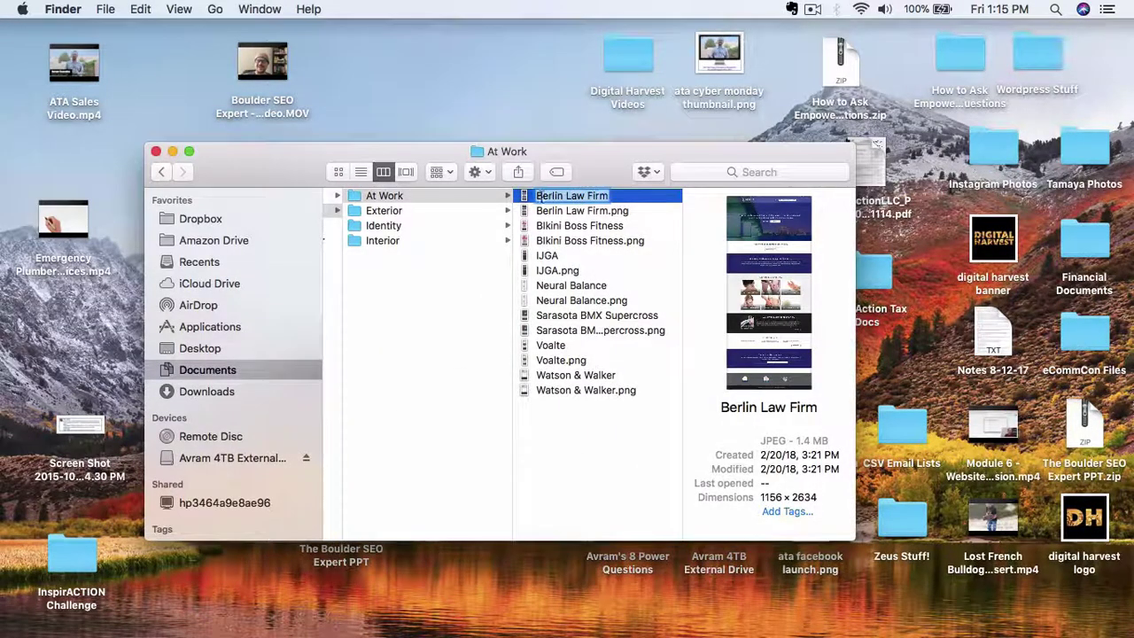
type("web-deve")
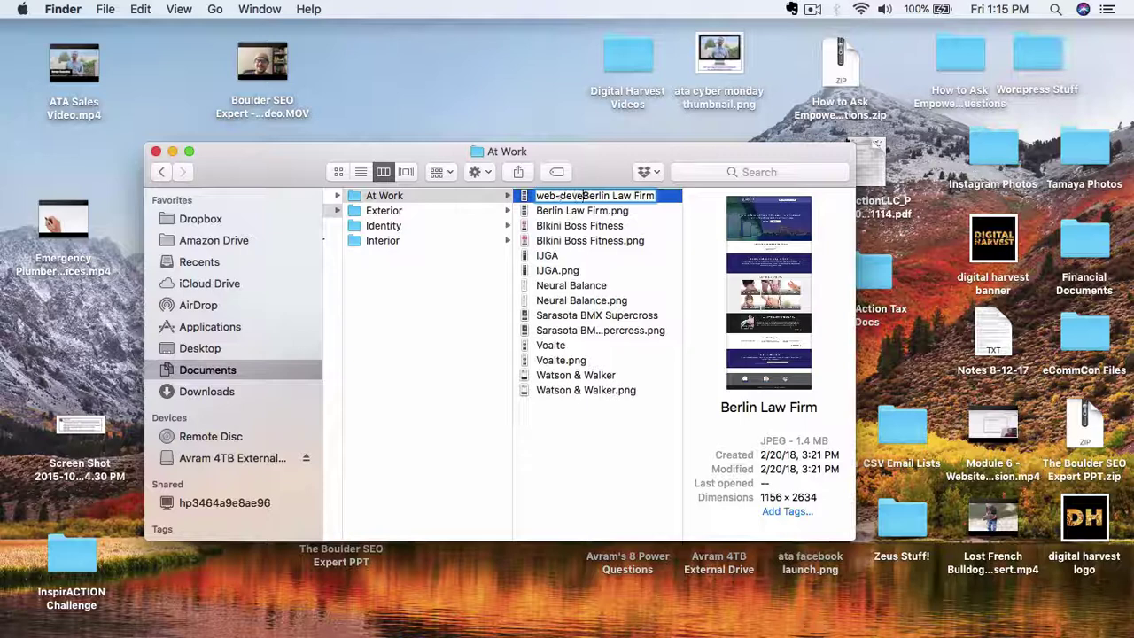
type("loper-sara")
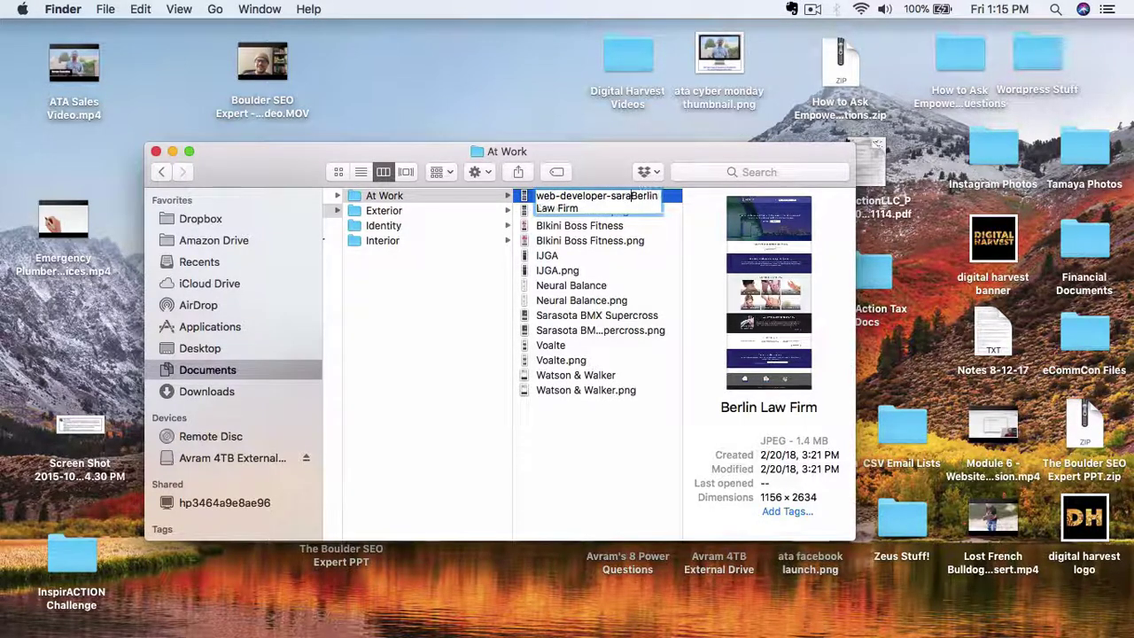
type("sota-fl")
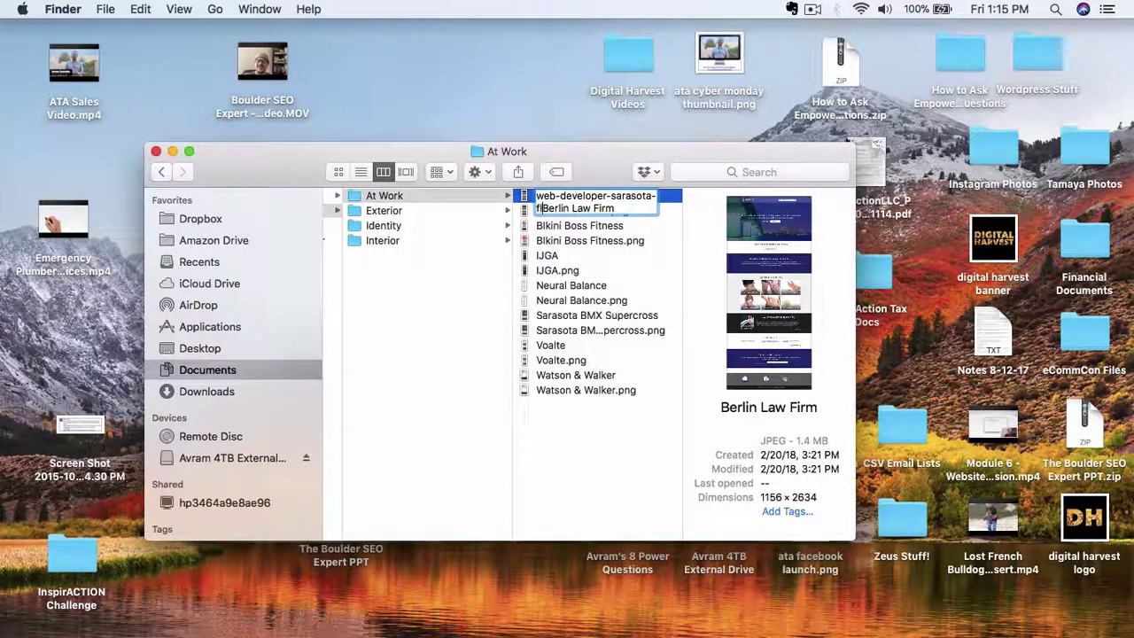
type("-")
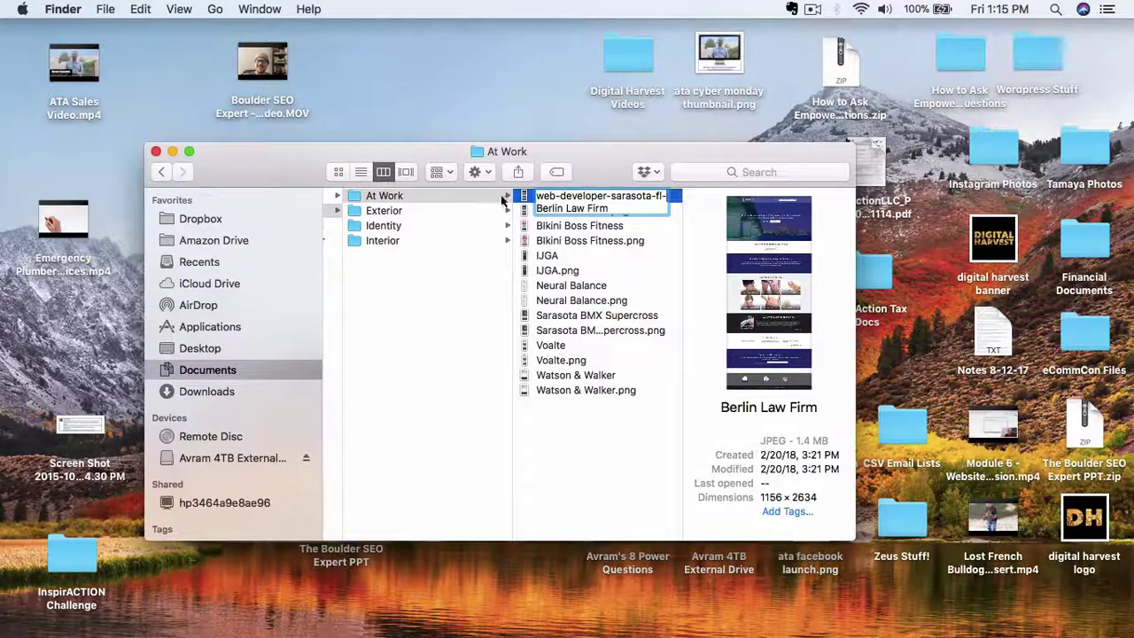
left_click(566, 207)
key("BackSpace")
type("-")
left_click(589, 208)
key("BackSpace")
type("-Firm-website")
key("Return")
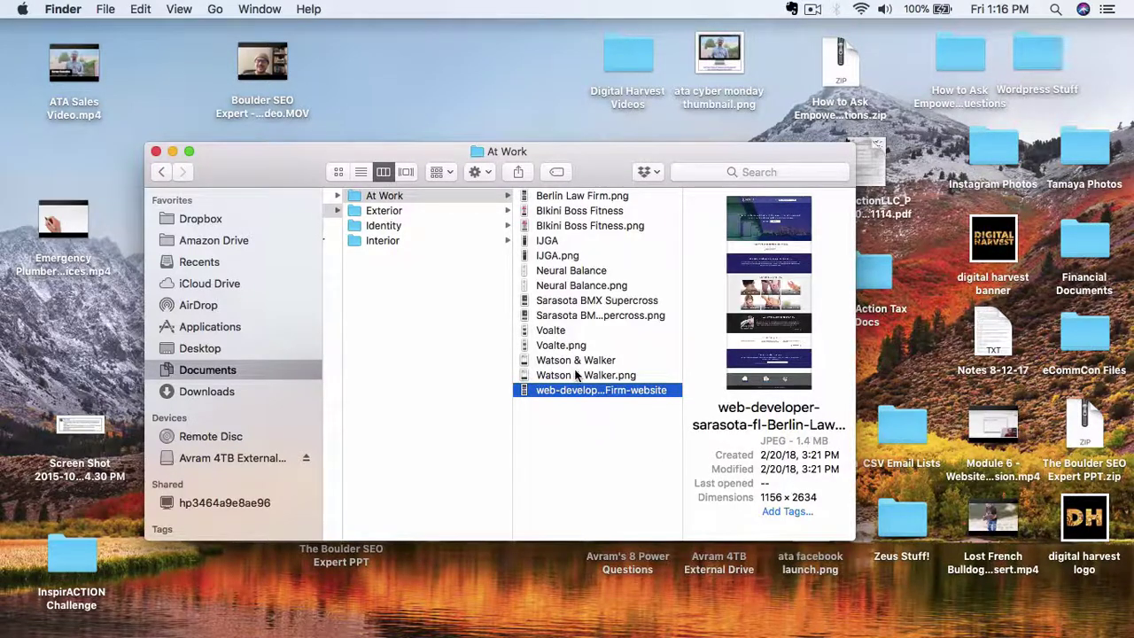
mouse_move(15, 571)
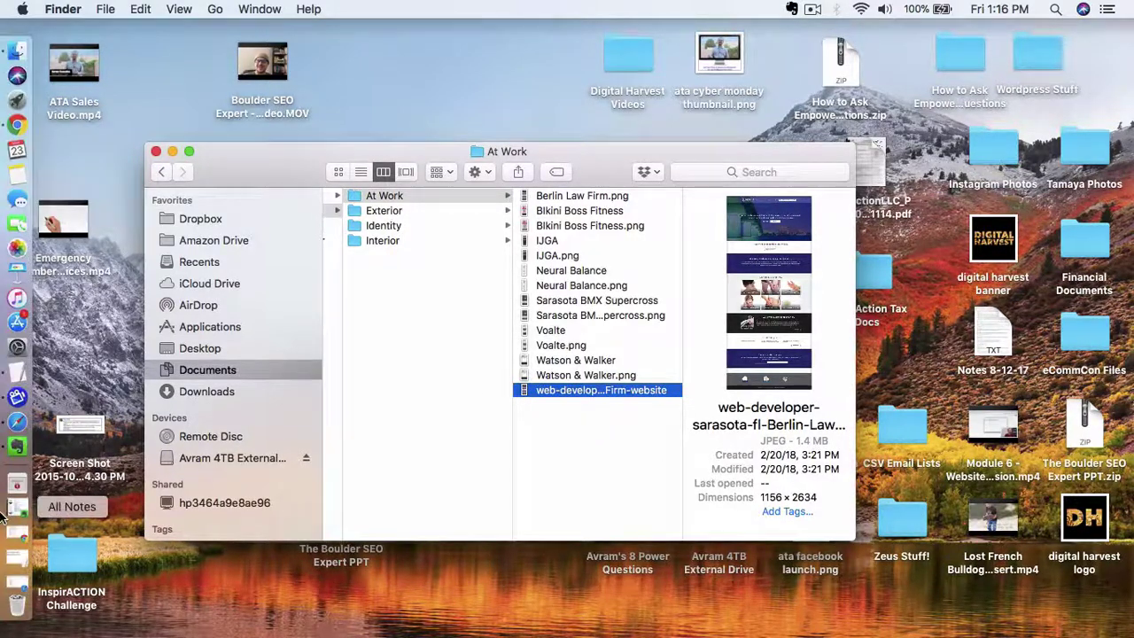
left_click(18, 373)
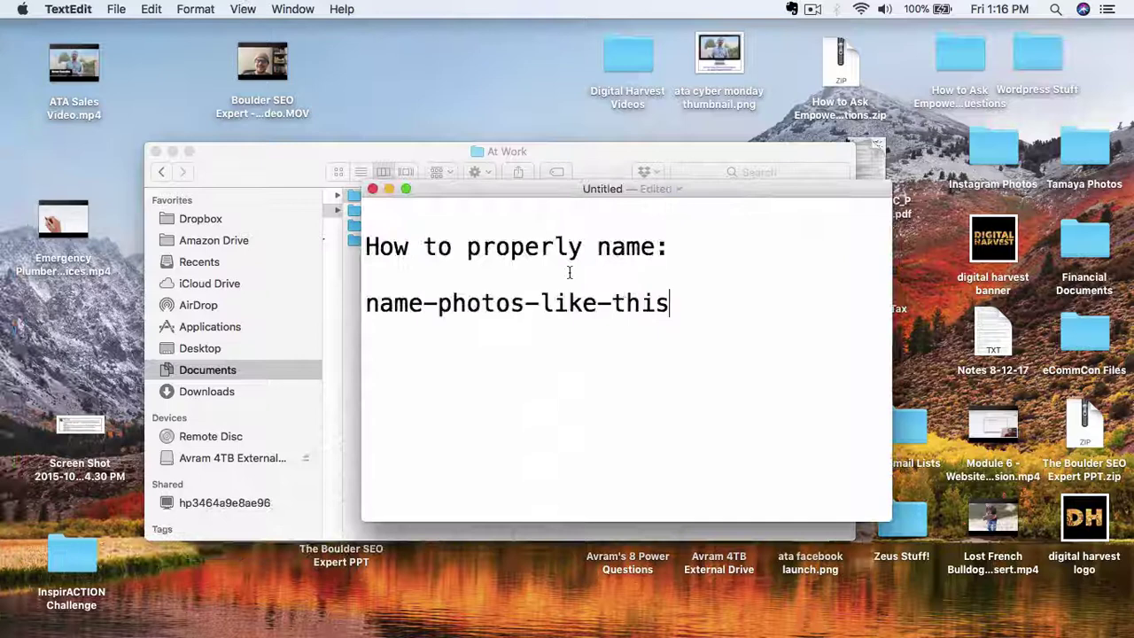
scroll(570, 272, "up", 10)
scroll(570, 272, "up", 5)
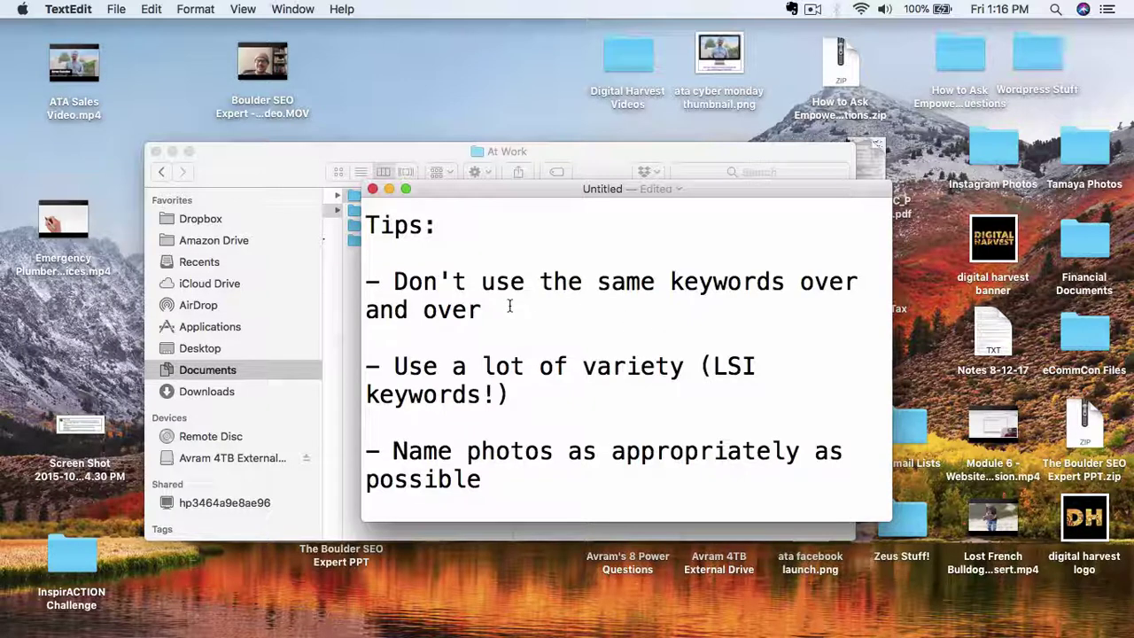
left_click_drag(510, 306, 394, 281)
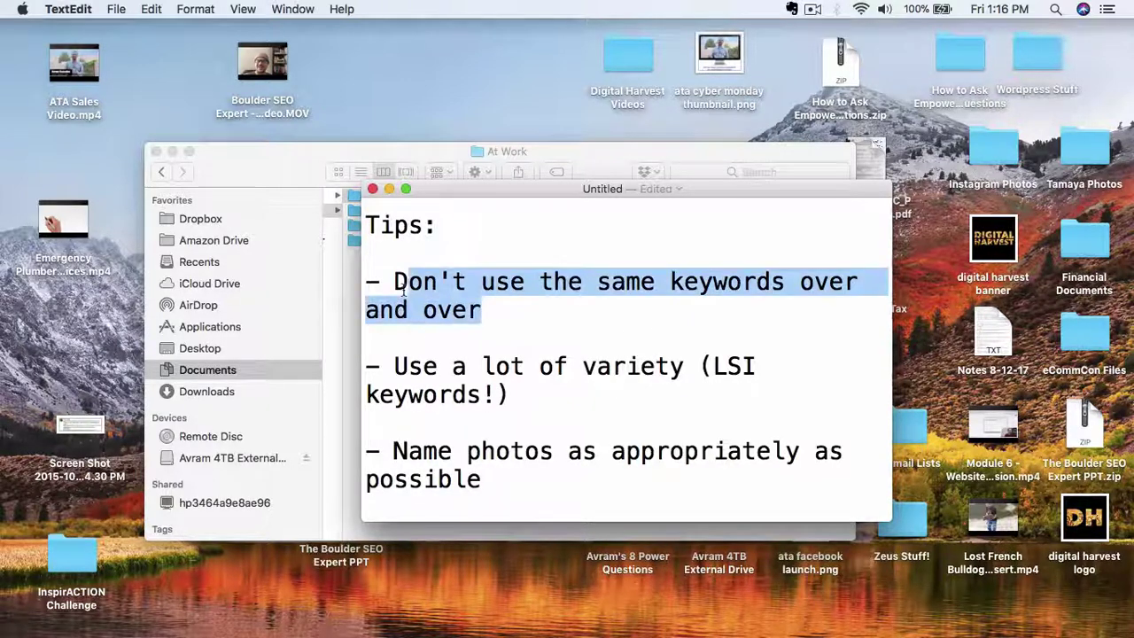
left_click(502, 314)
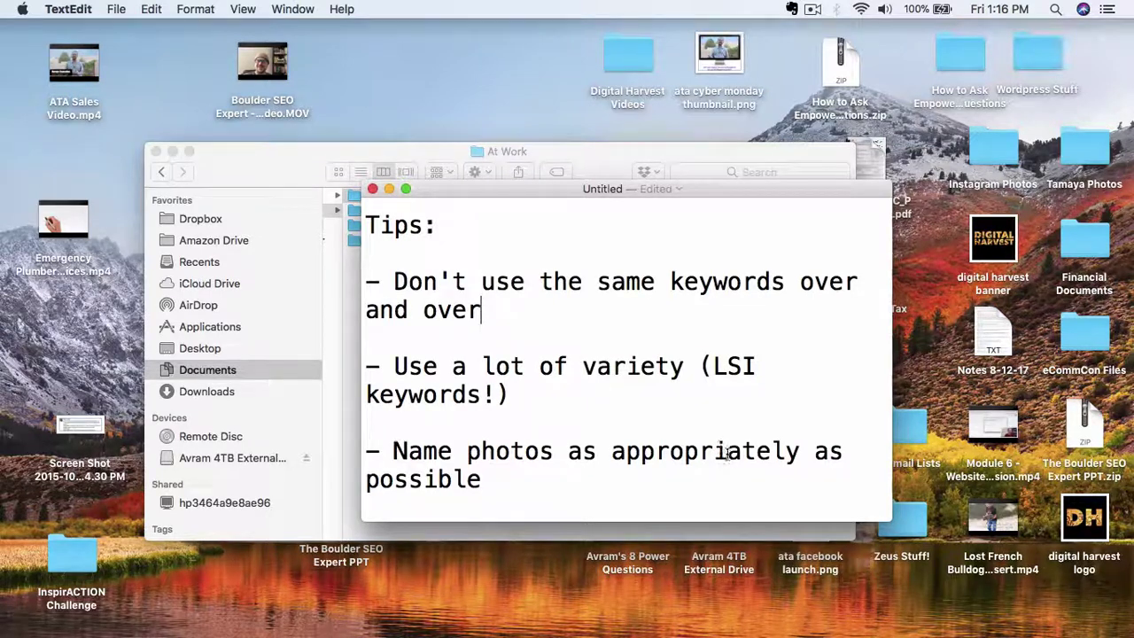
scroll(800, 478, "down", 5)
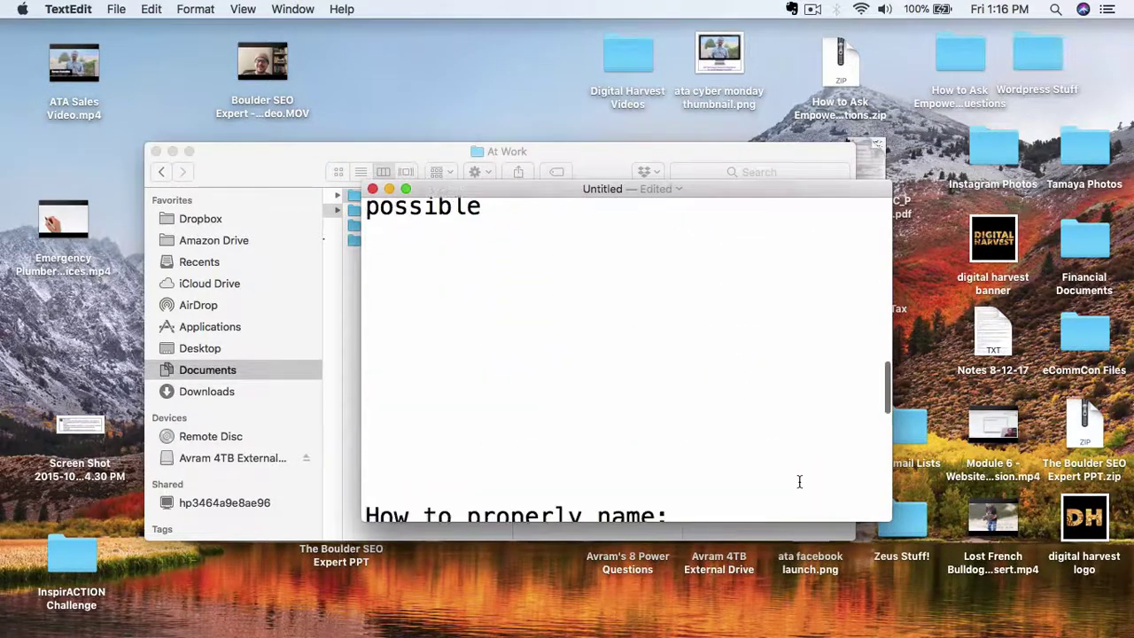
scroll(800, 478, "up", 8)
scroll(800, 477, "down", 2)
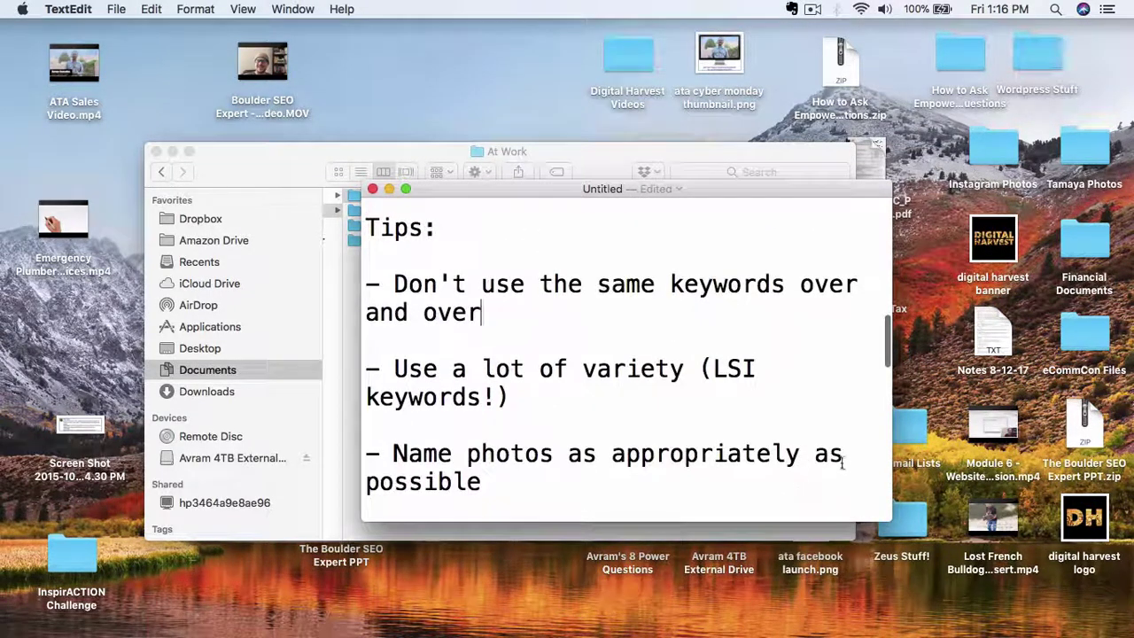
scroll(845, 462, "down", 6)
scroll(845, 462, "down", 10)
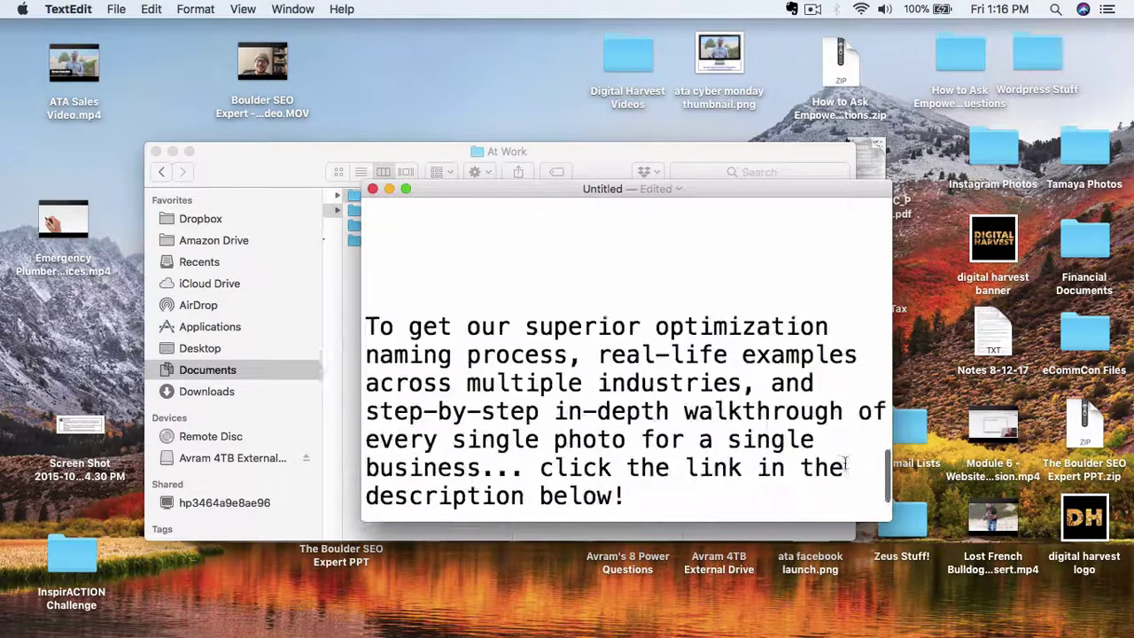